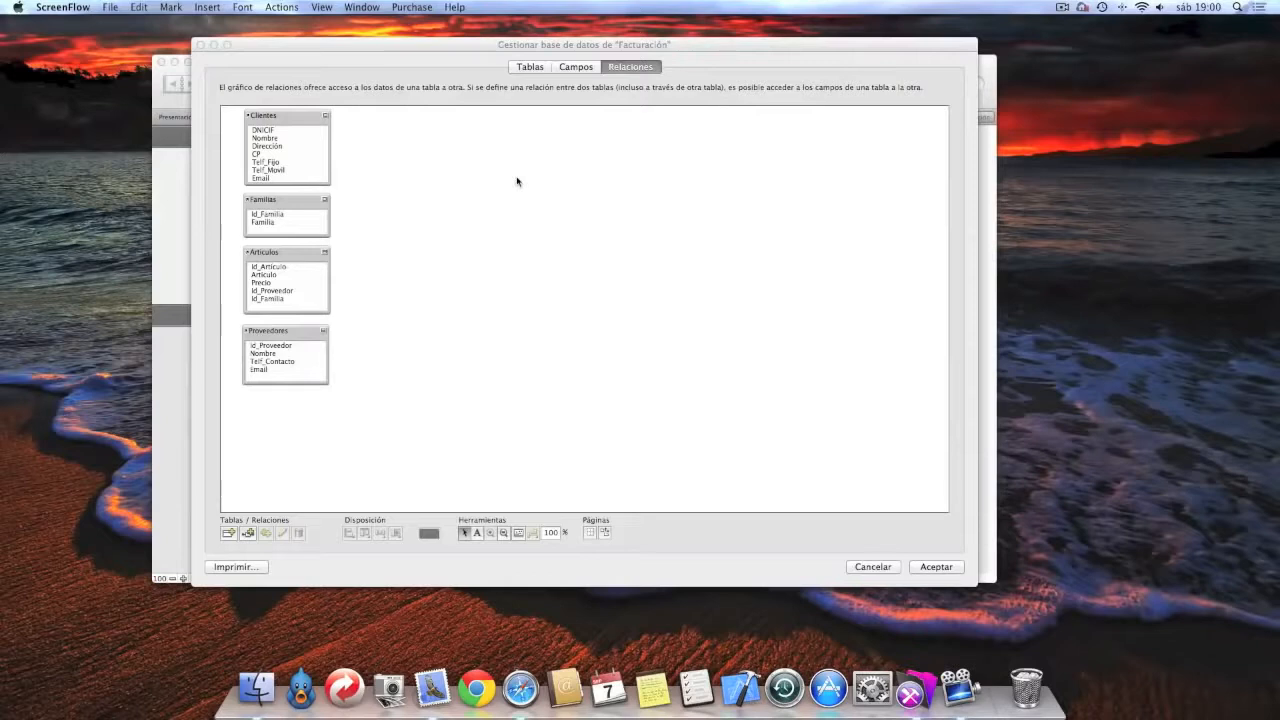
Create a new table named Facturas in the Facturación database.
{"action": "left_click", "coordinate": [525, 67]}
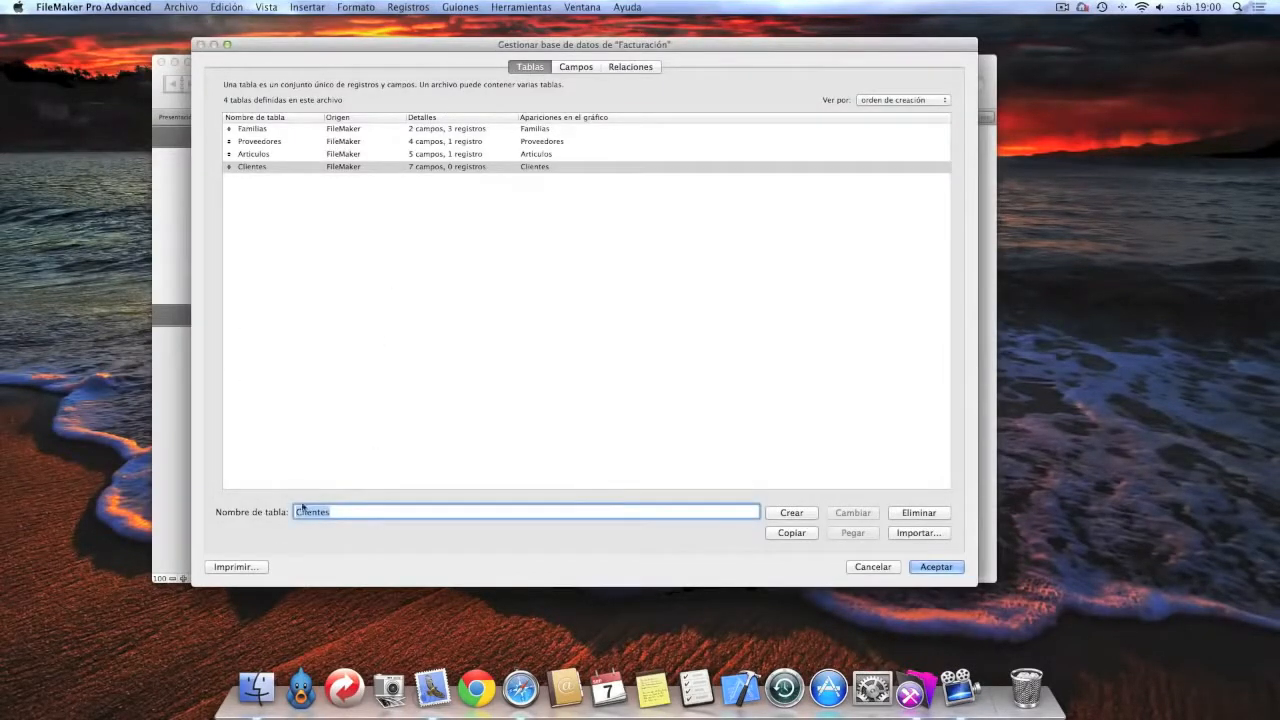
{"action": "double_click", "coordinate": [340, 512]}
{"action": "type", "text": "Facturas"}
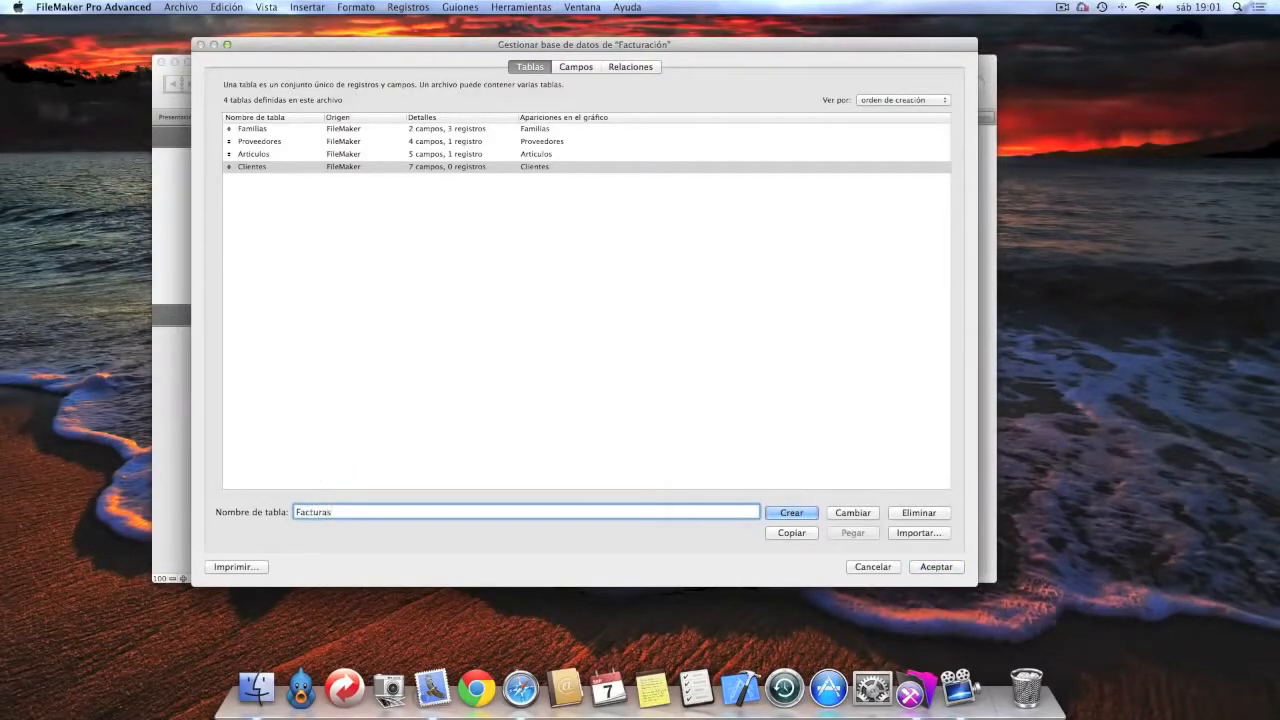
{"action": "left_click", "coordinate": [786, 513]}
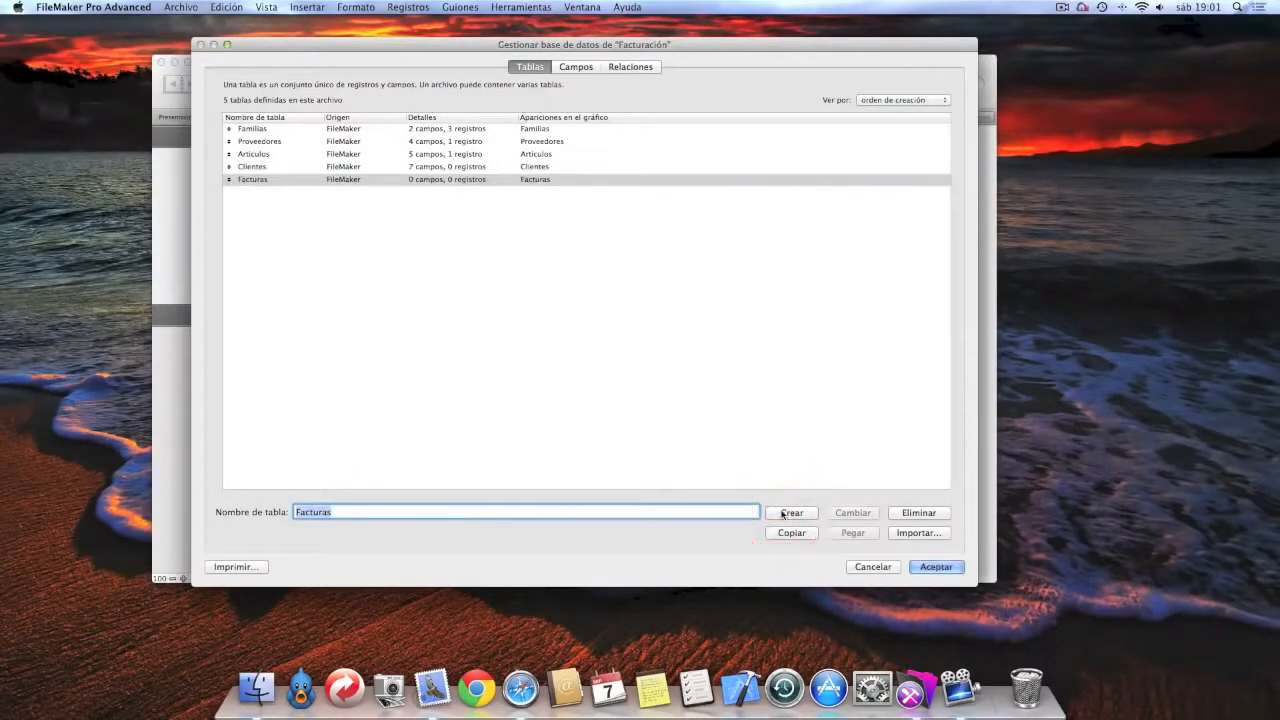
Create another table named Lineas_Facturas.
{"action": "type", "text": "L"}
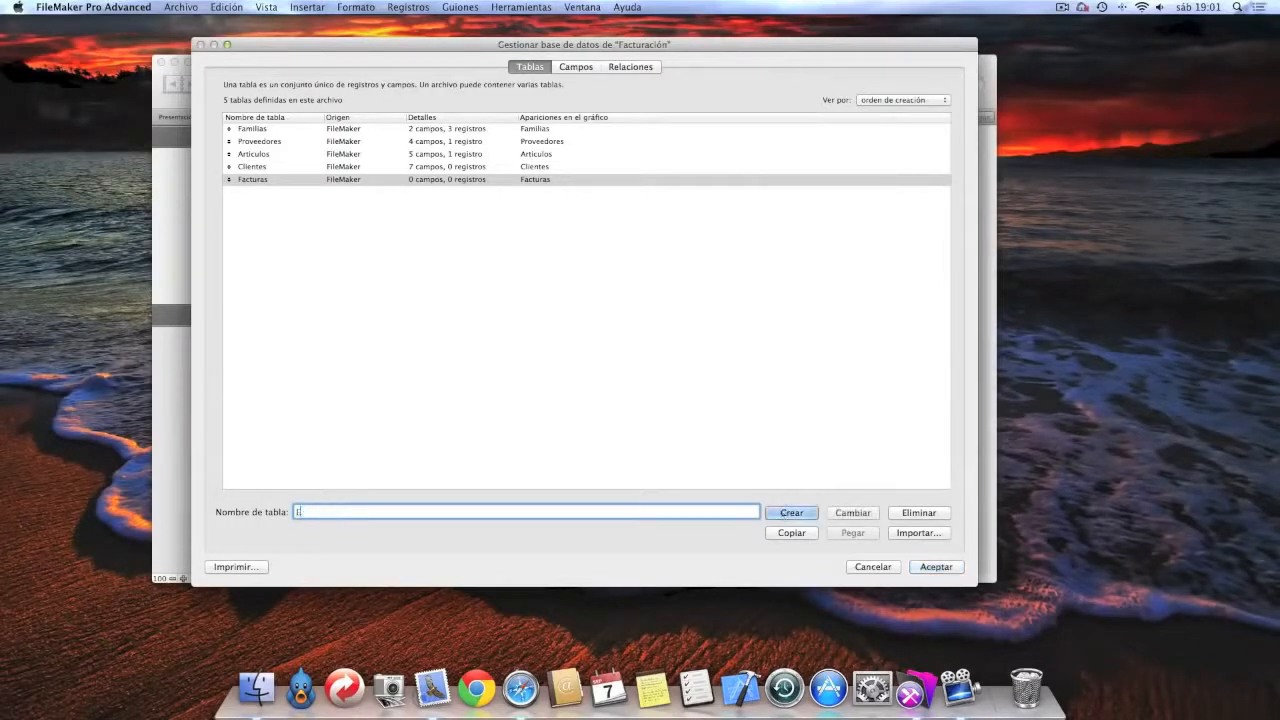
{"action": "type", "text": "íneas_Facturas"}
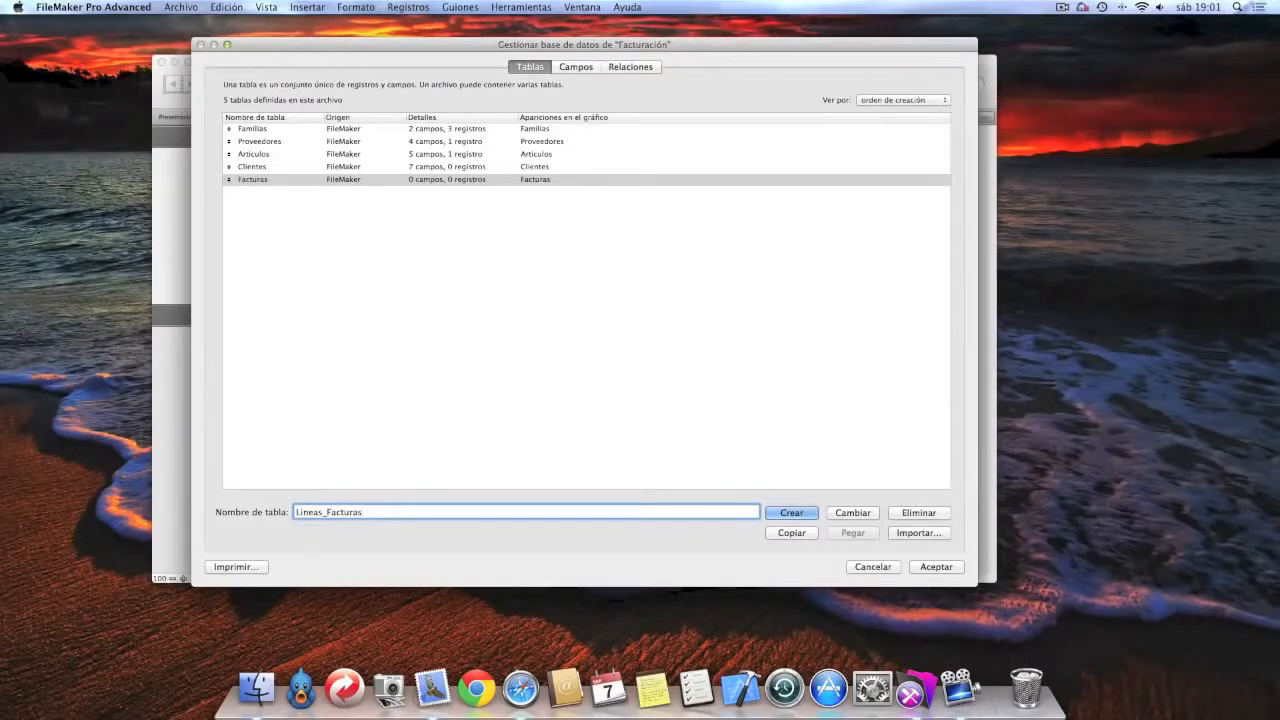
{"action": "key", "text": "Return"}
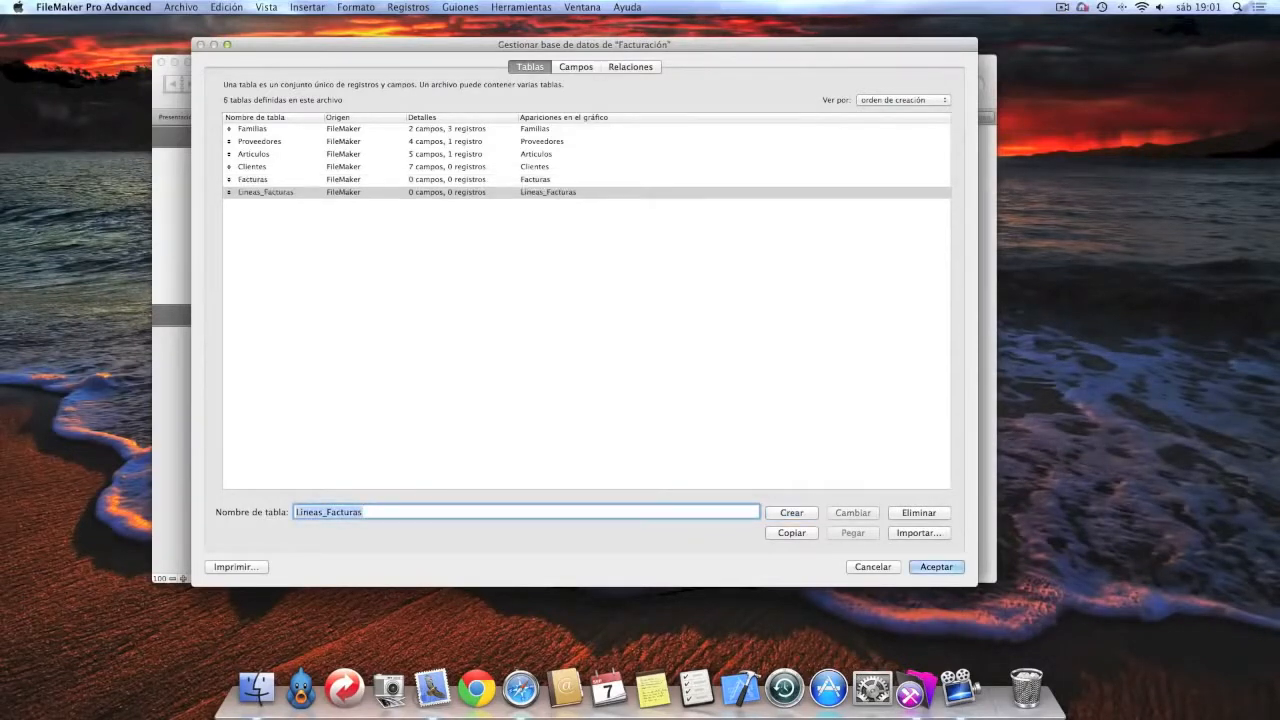
Add a field named IdFactura to the Facturas table and set its type to Numérico.
{"action": "left_click", "coordinate": [262, 180]}
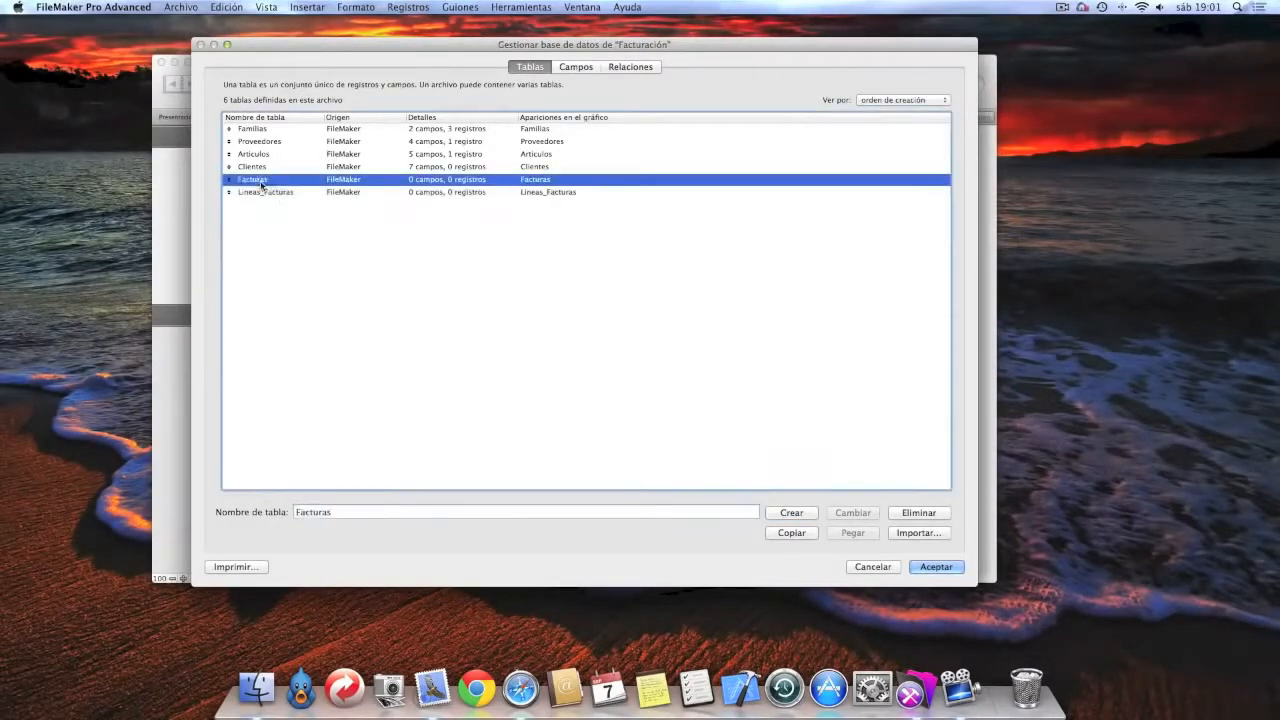
{"action": "left_click", "coordinate": [576, 67]}
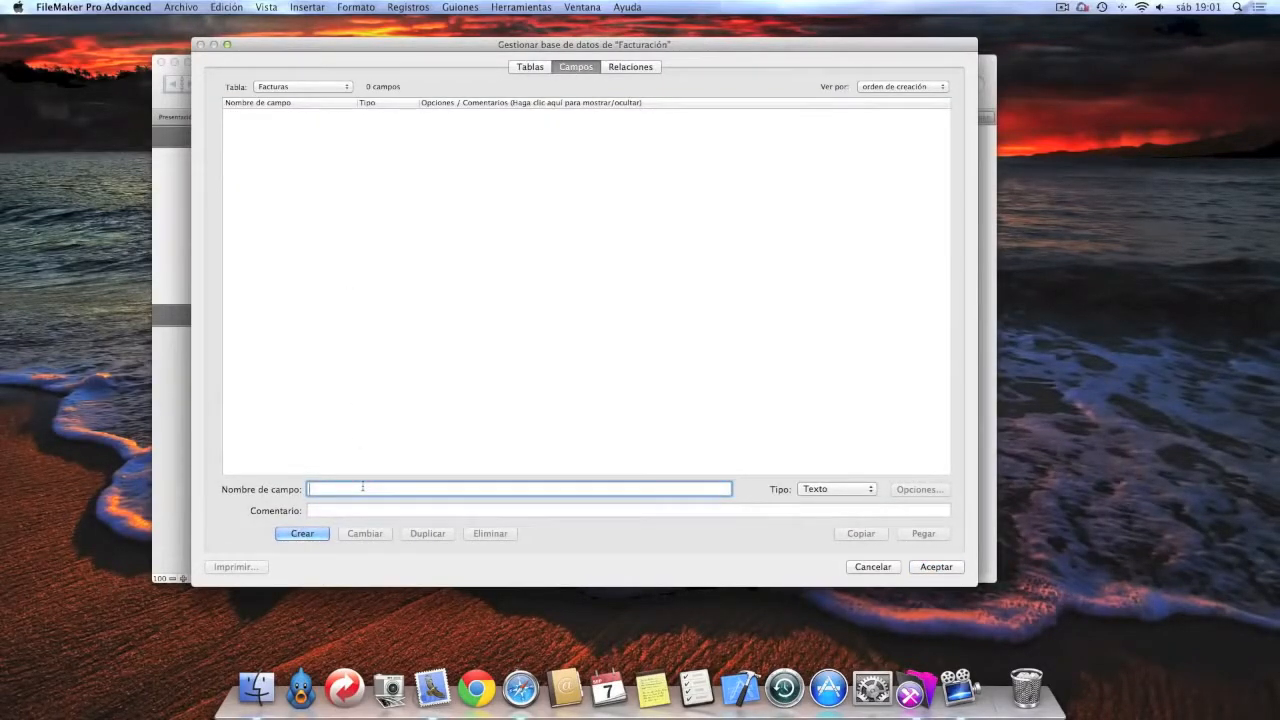
{"action": "type", "text": "IdFactura"}
{"action": "left_click", "coordinate": [684, 468]}
{"action": "left_click", "coordinate": [323, 539]}
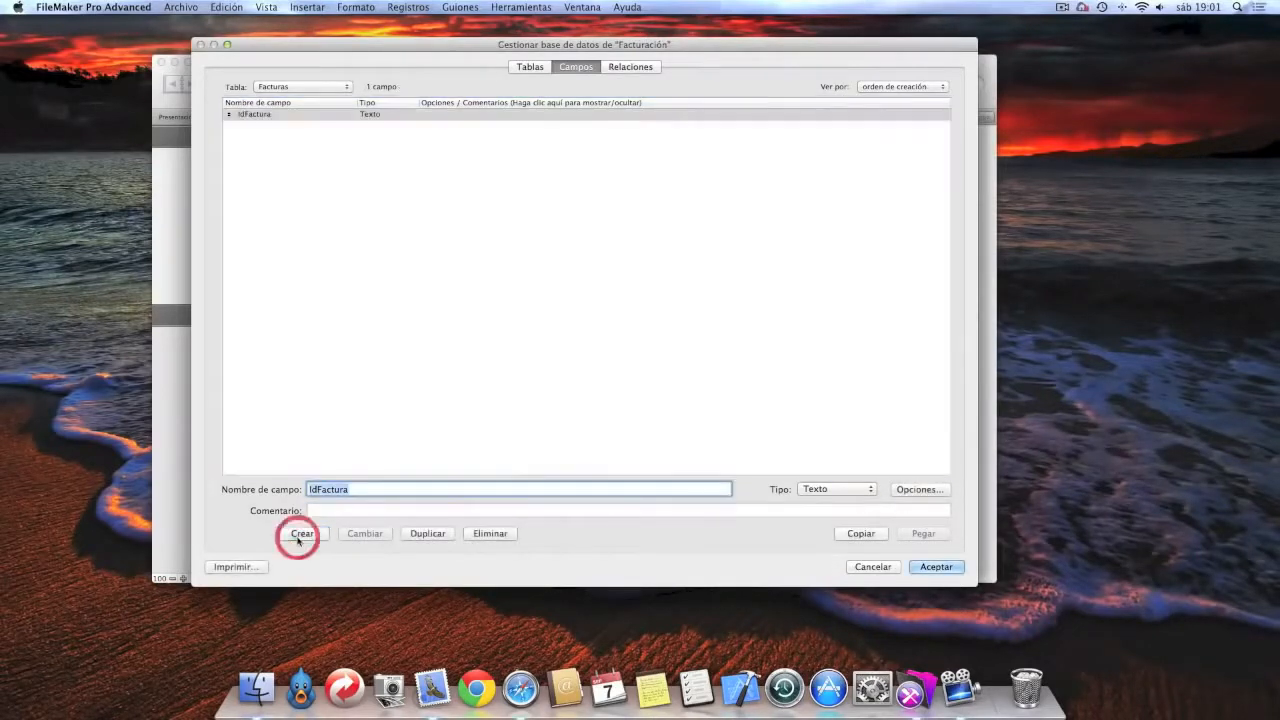
{"action": "left_click", "coordinate": [840, 489]}
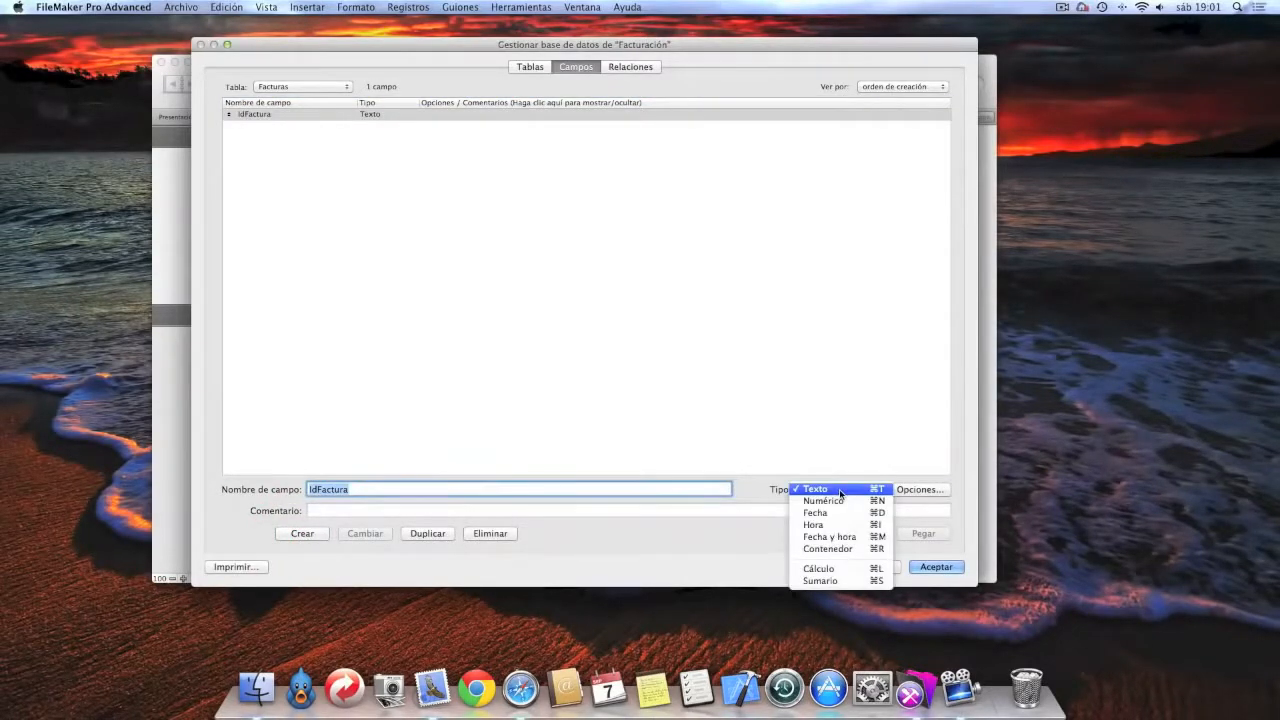
{"action": "left_click", "coordinate": [837, 500]}
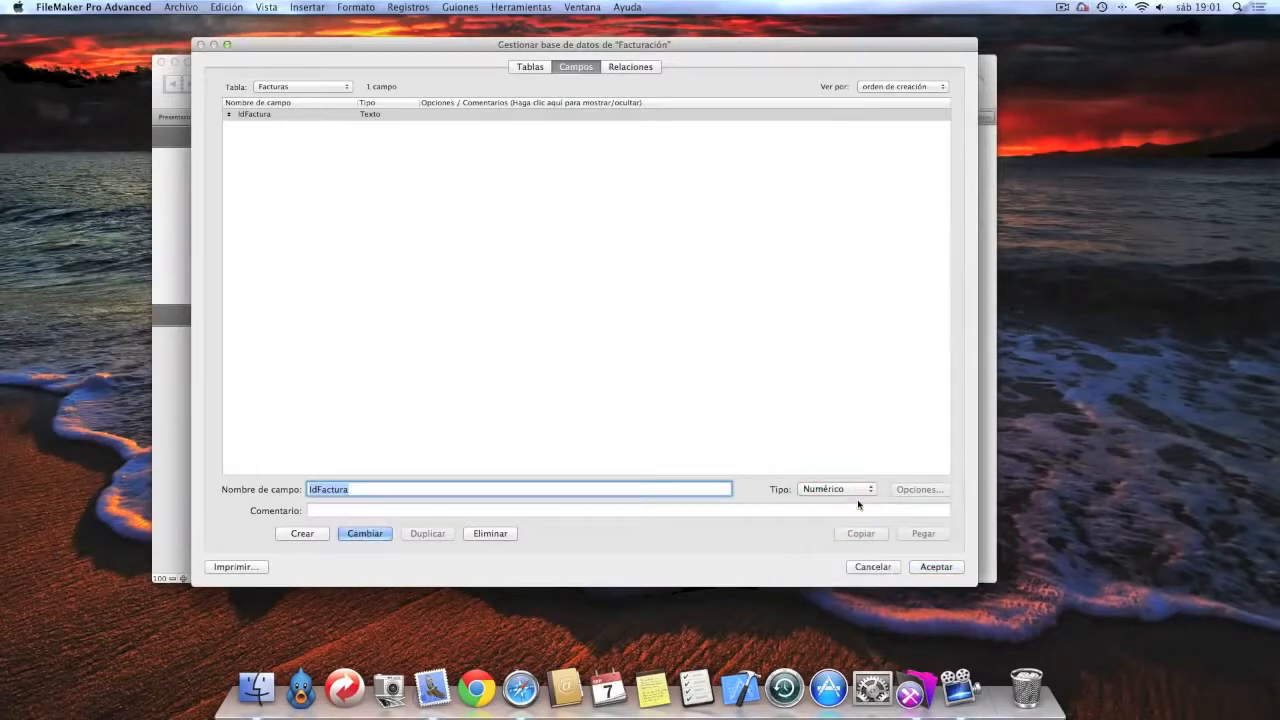
{"action": "left_click", "coordinate": [380, 535]}
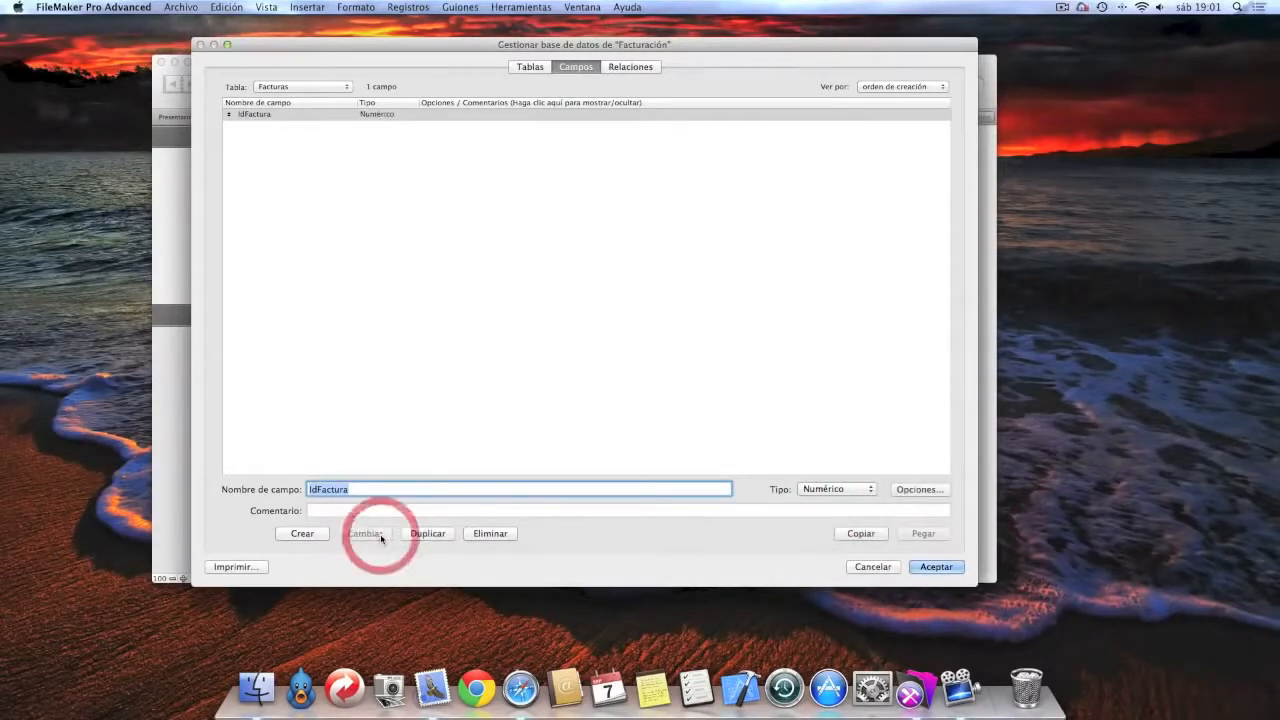
Set the IdFactura field to auto-enter a sequential number (Número secuencial).
{"action": "left_click", "coordinate": [934, 489]}
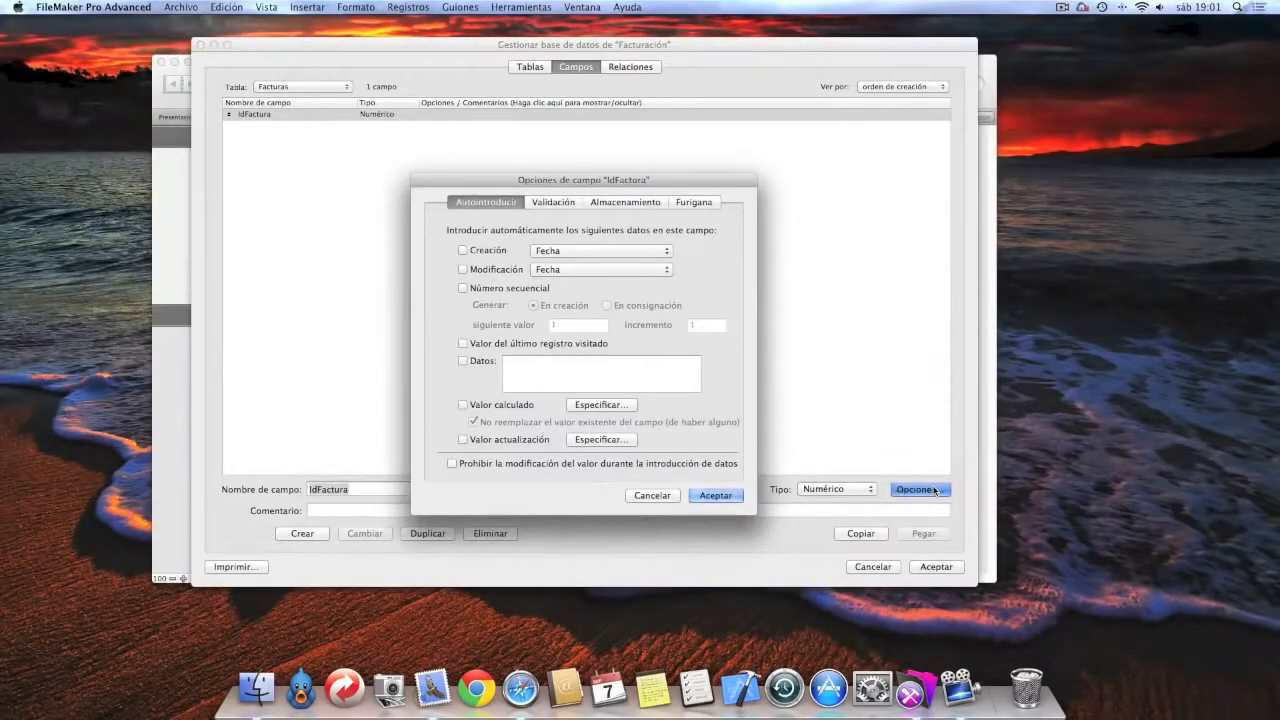
{"action": "left_click", "coordinate": [503, 290]}
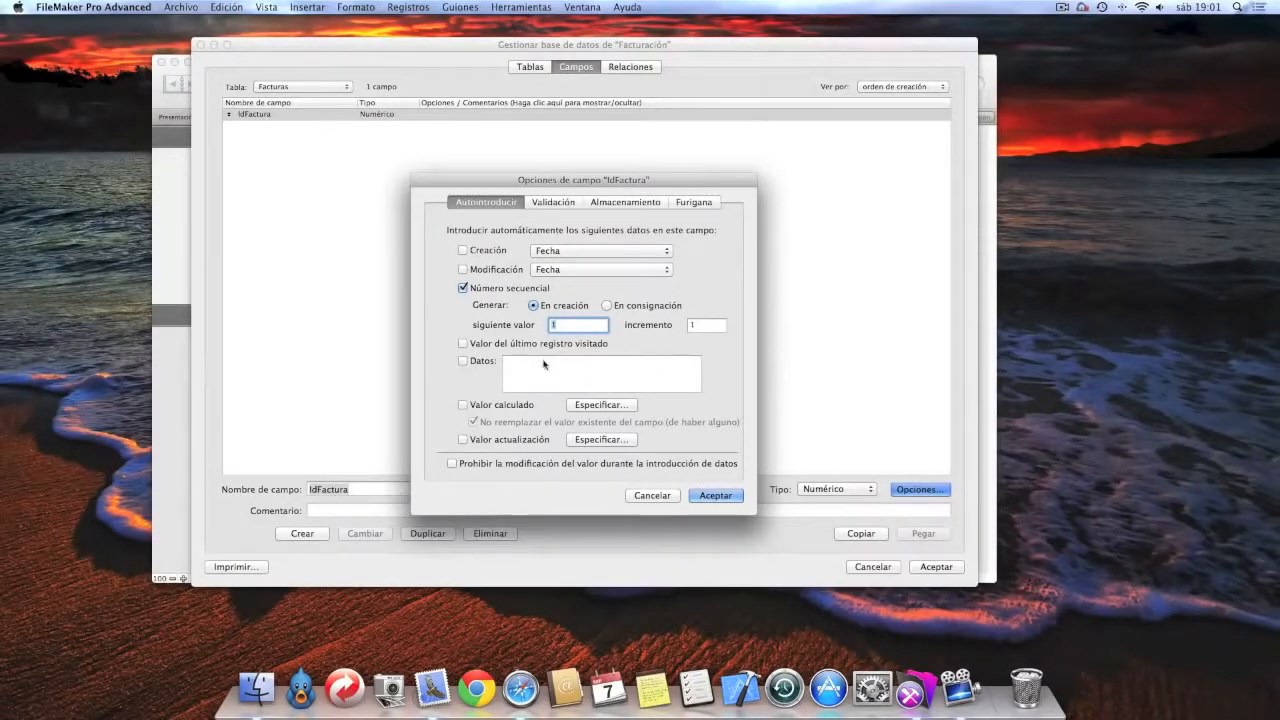
{"action": "left_click", "coordinate": [713, 496]}
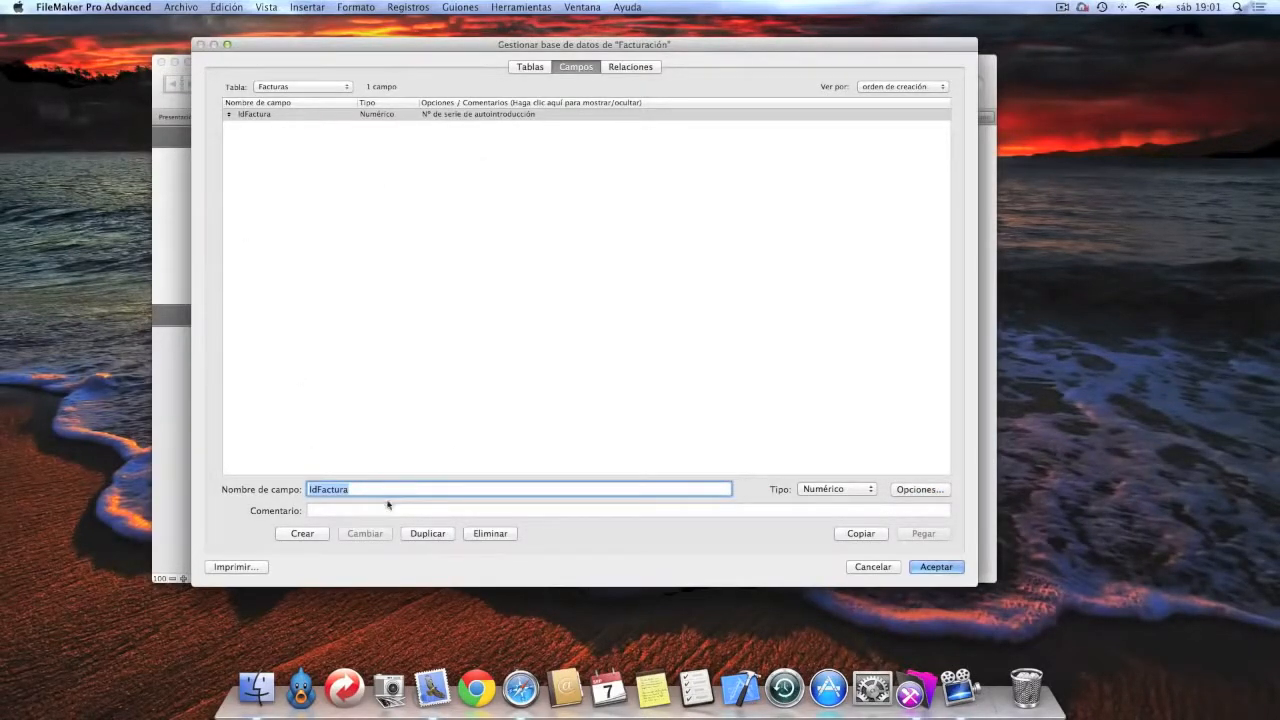
Add a field named IdCliente of type Texto to the Facturas table.
{"action": "left_click_drag", "start_coordinate": [385, 488], "coordinate": [277, 485]}
{"action": "key", "text": "BackSpace"}
{"action": "type", "text": "IdCliente"}
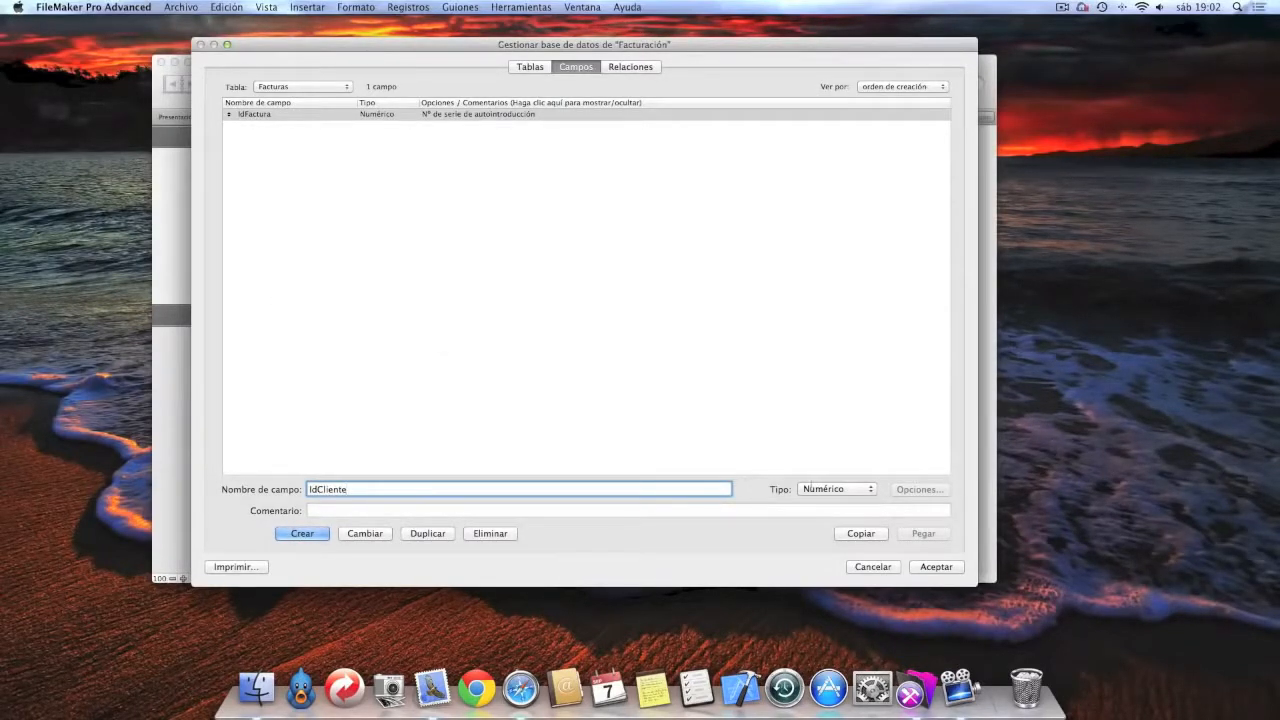
{"action": "left_click", "coordinate": [811, 488]}
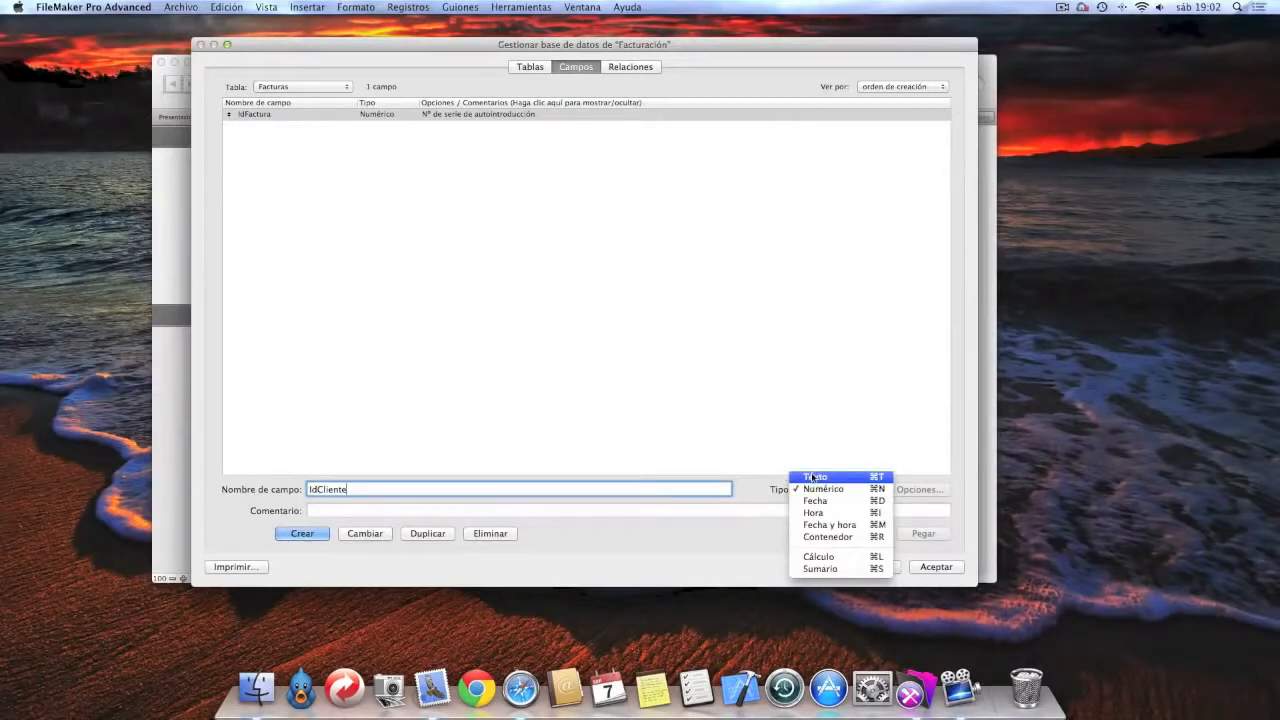
{"action": "left_click", "coordinate": [814, 477]}
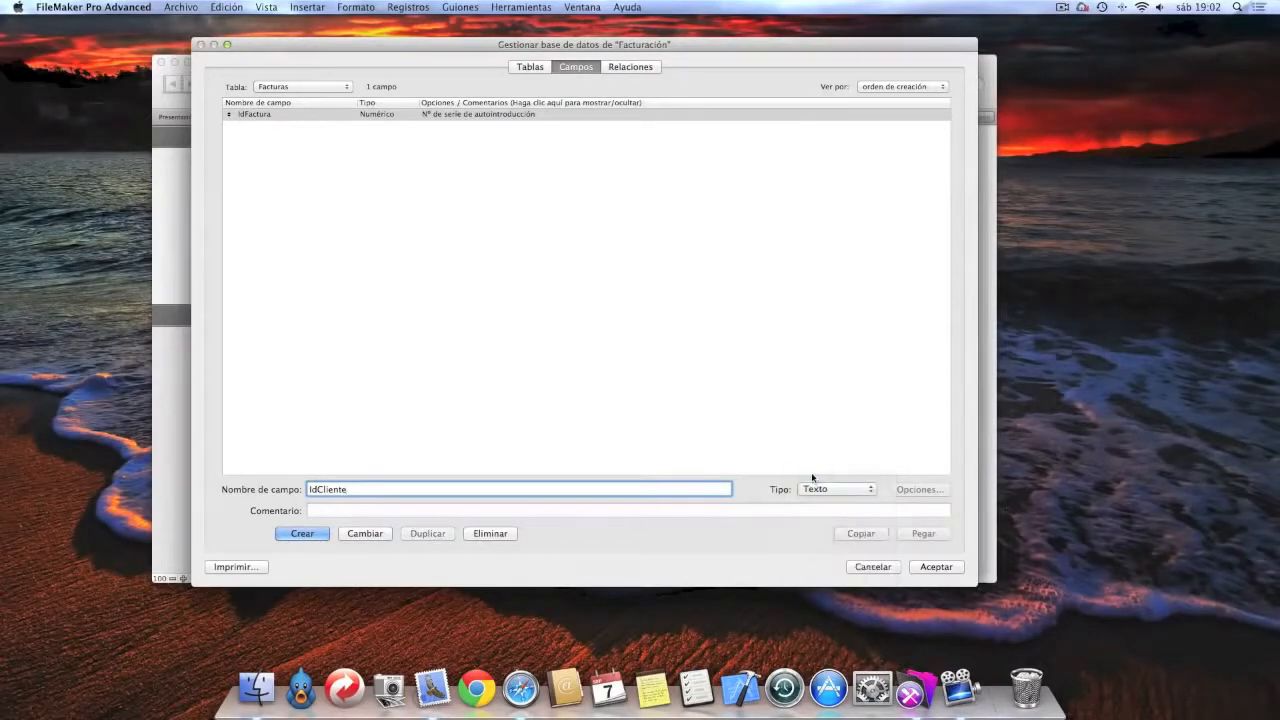
{"action": "left_click", "coordinate": [298, 535]}
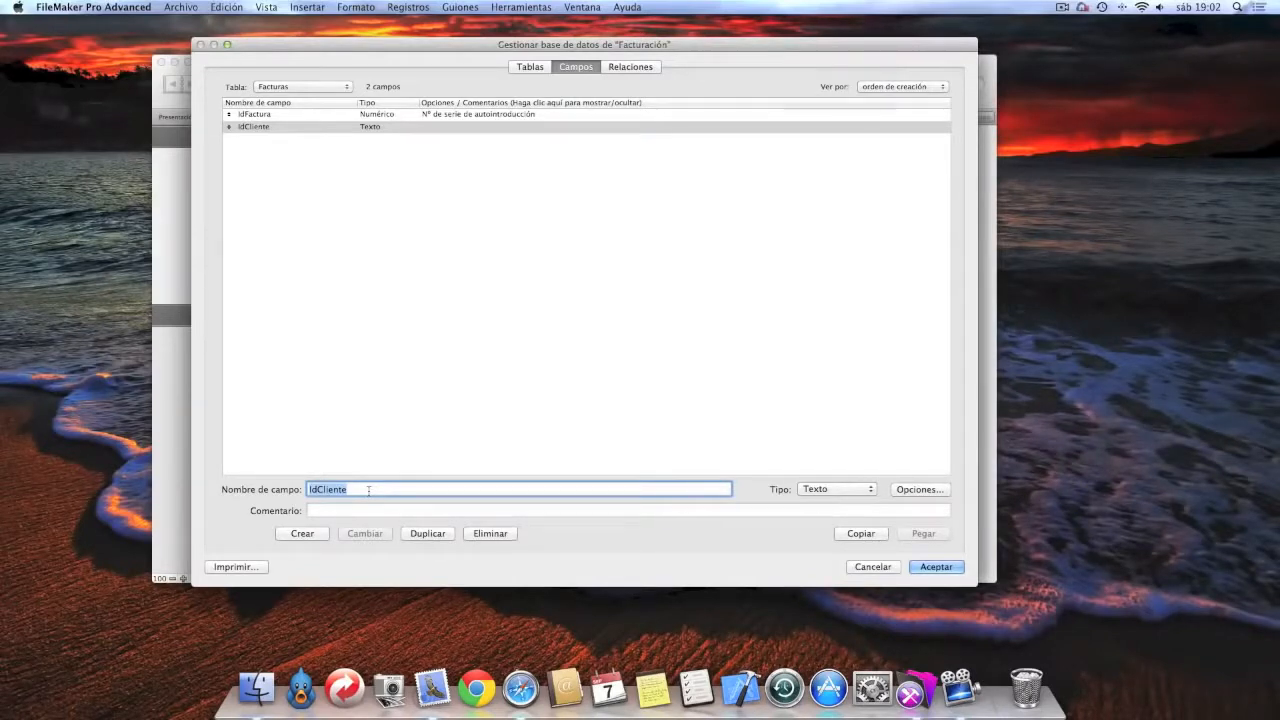
Add a field named Fecha of type Fecha to the Facturas table.
{"action": "key", "text": "BackSpace"}
{"action": "type", "text": "Fecha"}
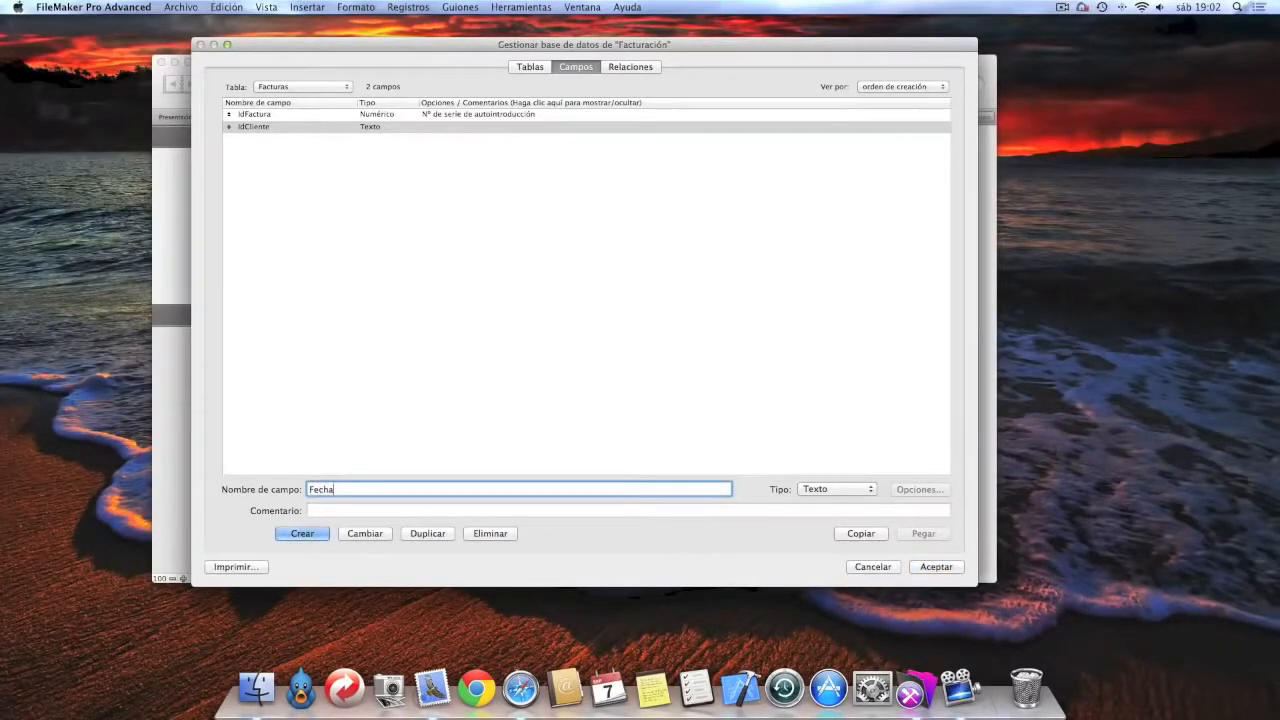
{"action": "left_click", "coordinate": [814, 489]}
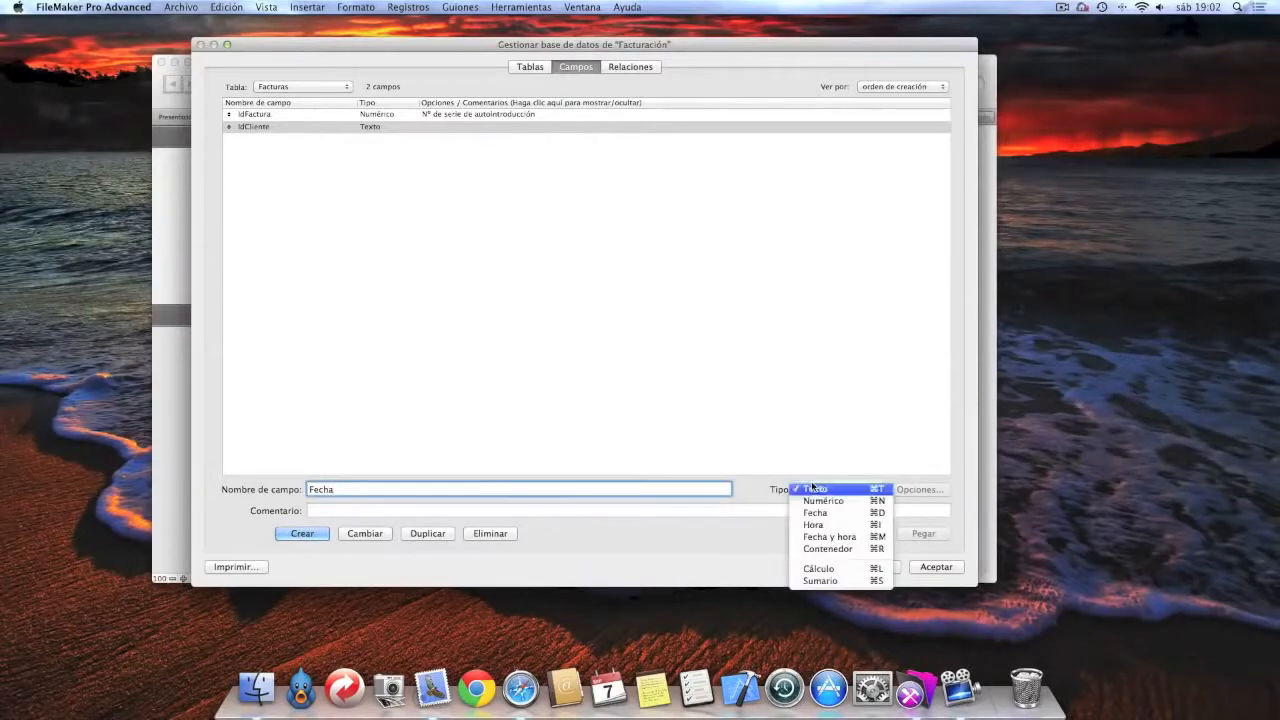
{"action": "left_click", "coordinate": [815, 512]}
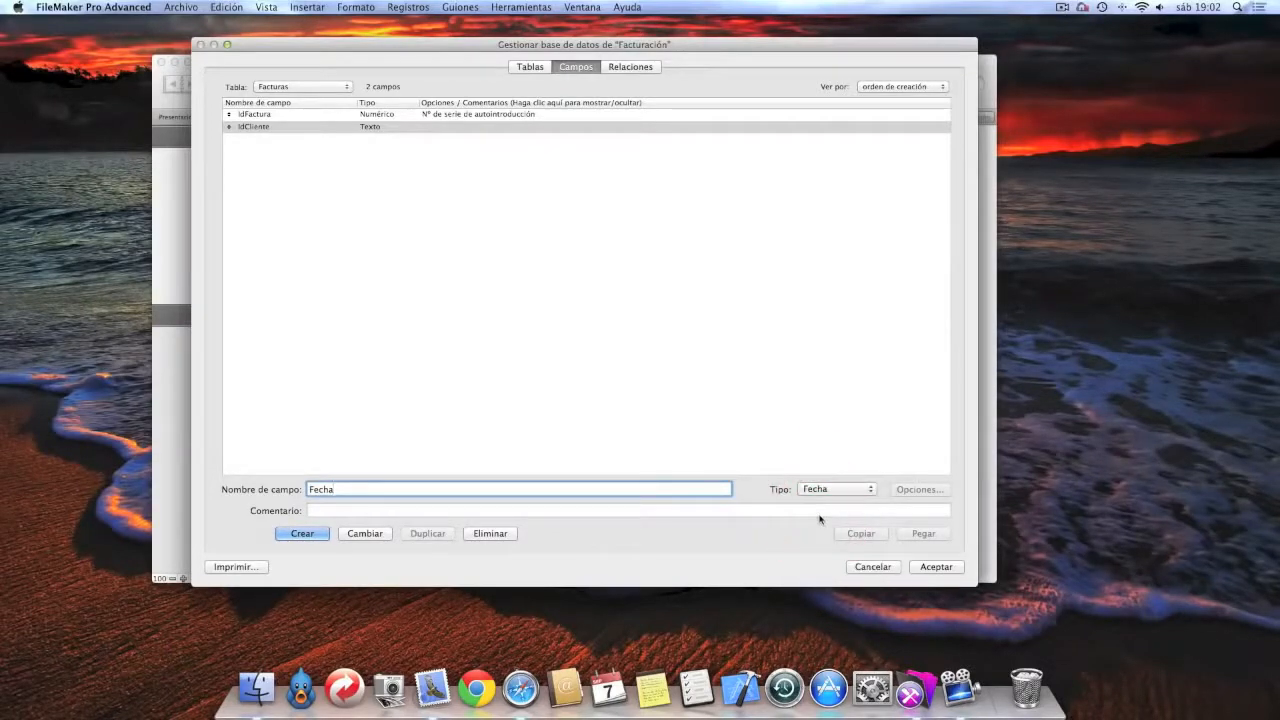
{"action": "key", "text": "Return"}
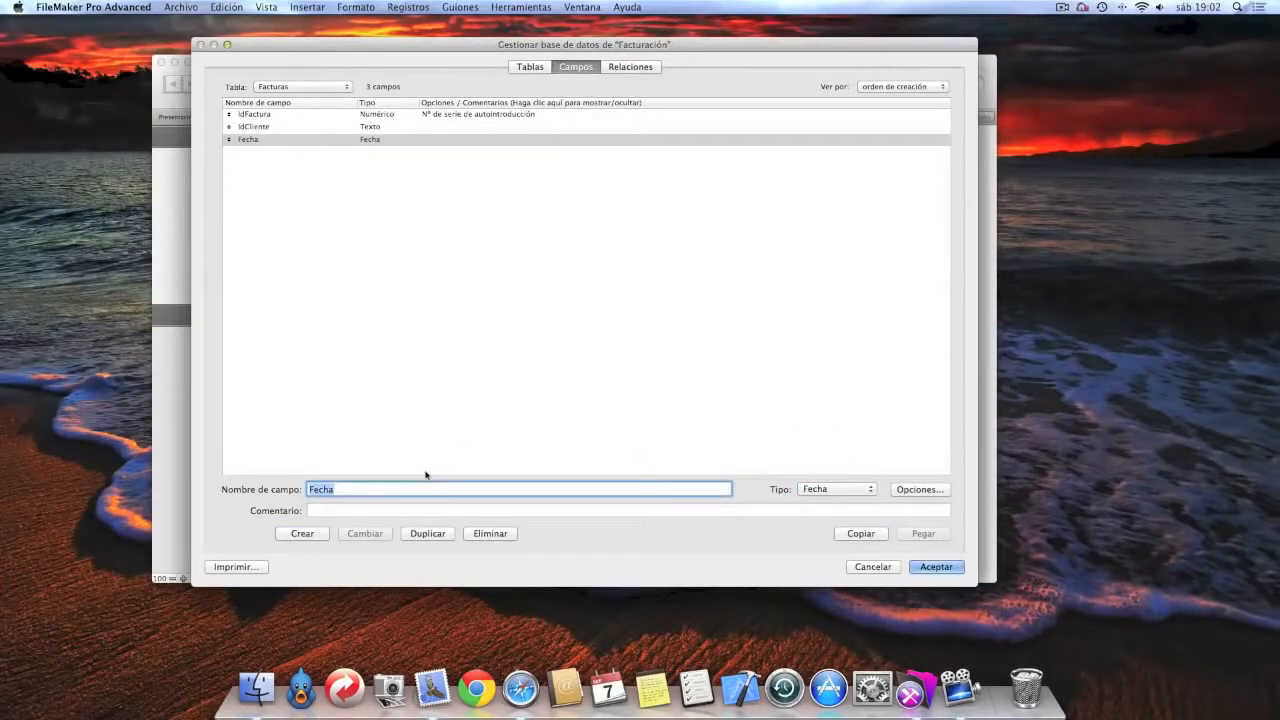
Add a field named Total of type Numérico to the Facturas table.
{"action": "type", "text": "Total"}
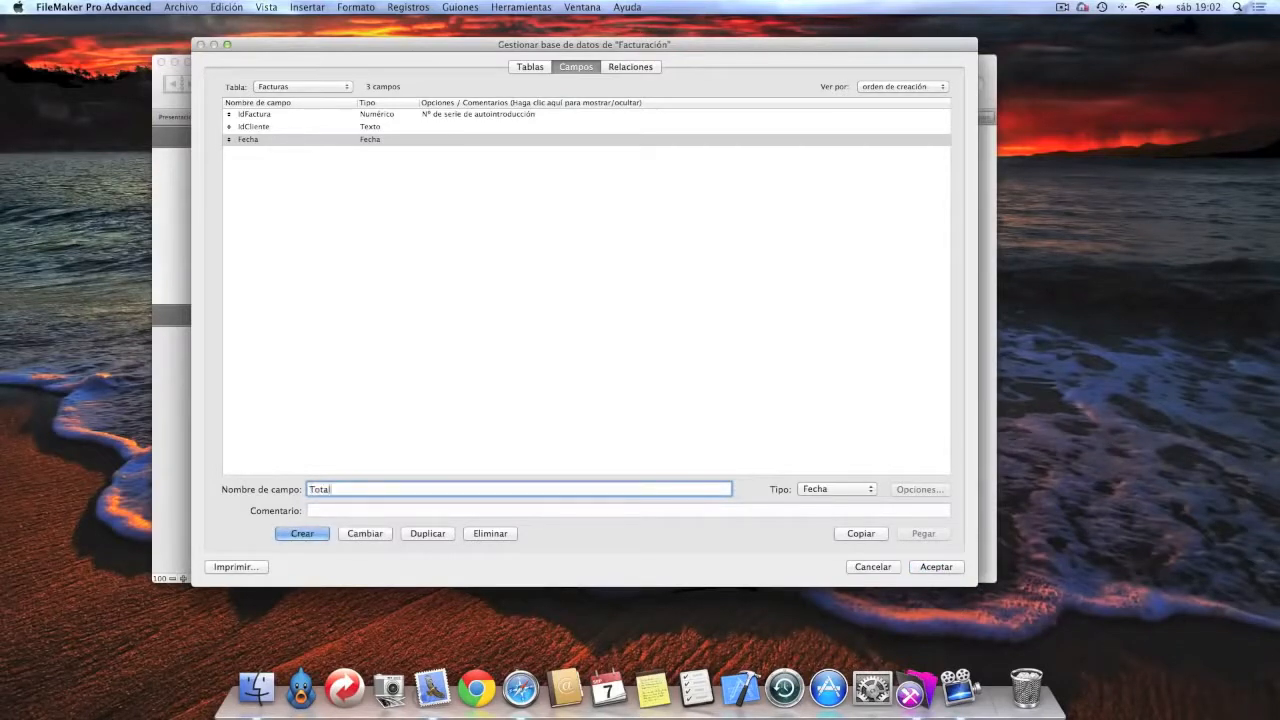
{"action": "left_click", "coordinate": [848, 488]}
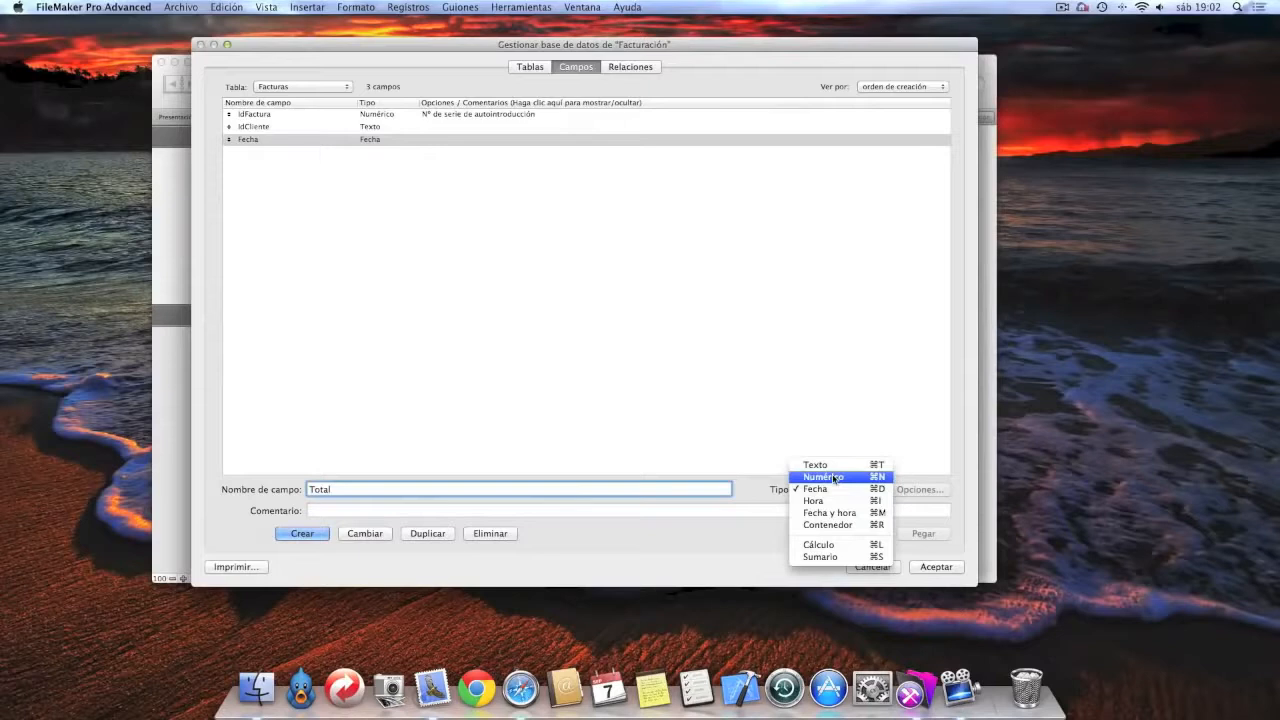
{"action": "left_click", "coordinate": [834, 478]}
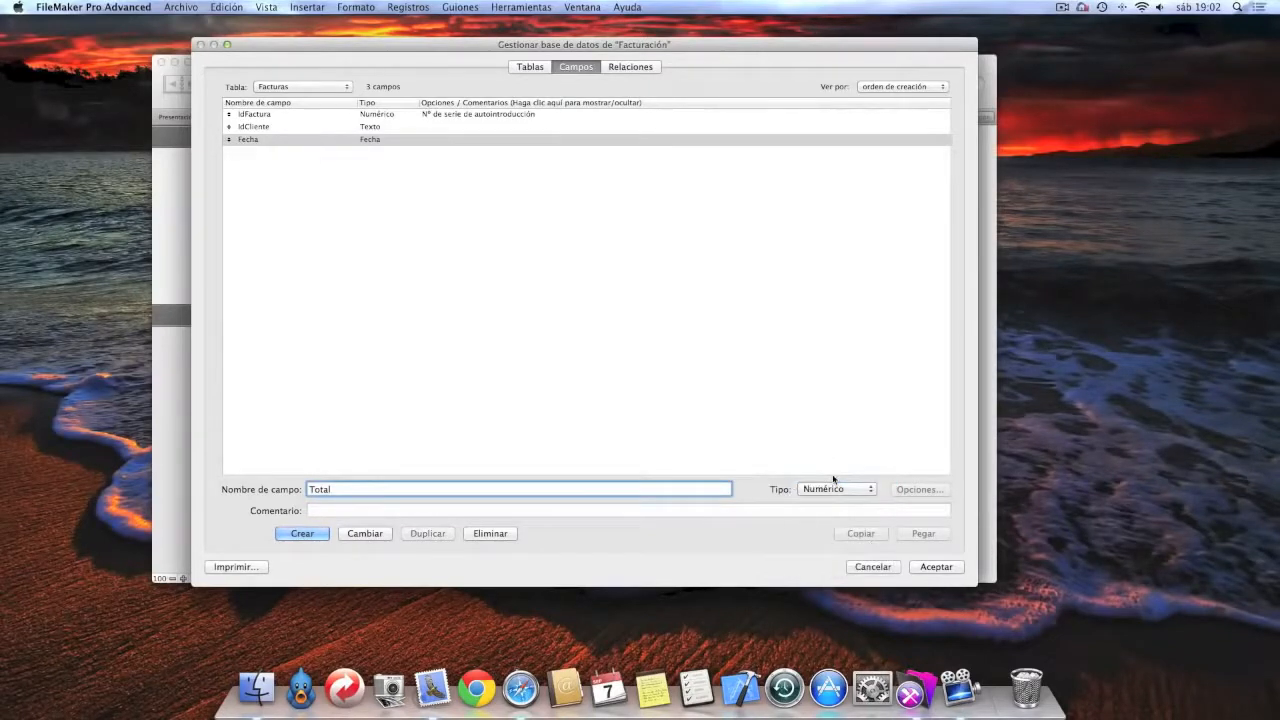
{"action": "key", "text": "Return"}
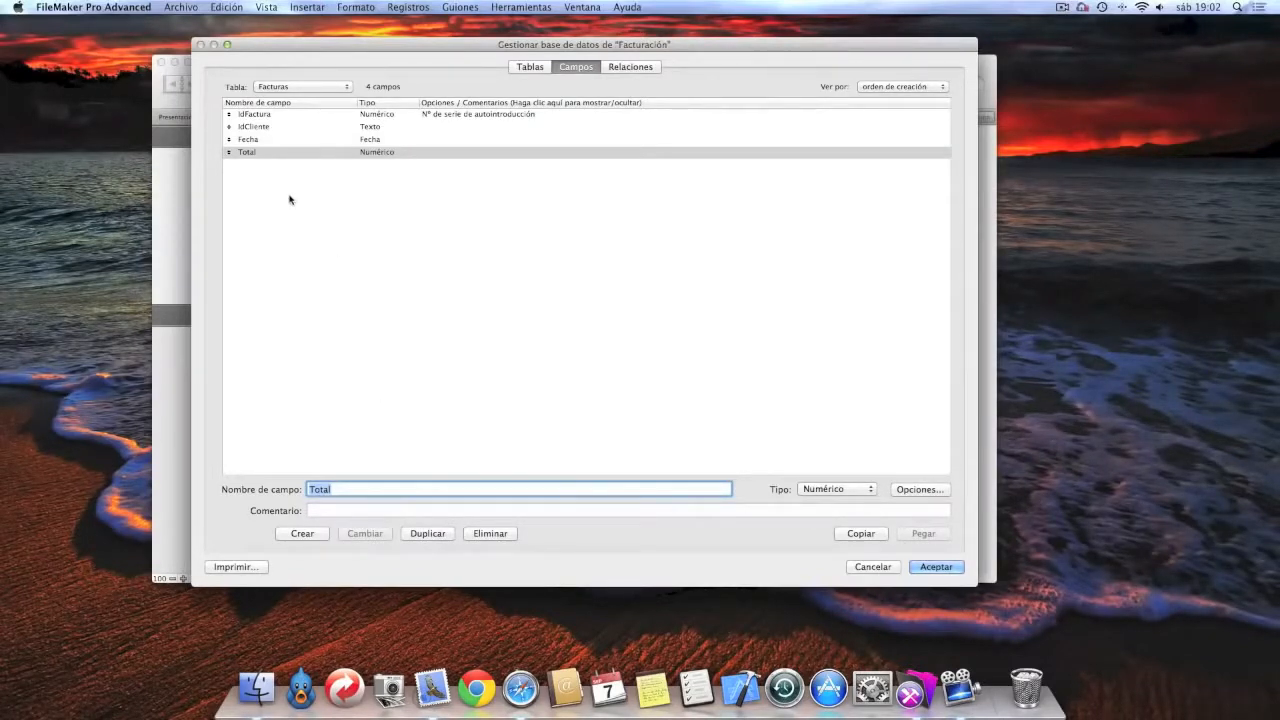
Switch to the Lineas_Facturas table and add a field named IdLineaFactura of type Numérico.
{"action": "left_click", "coordinate": [290, 86]}
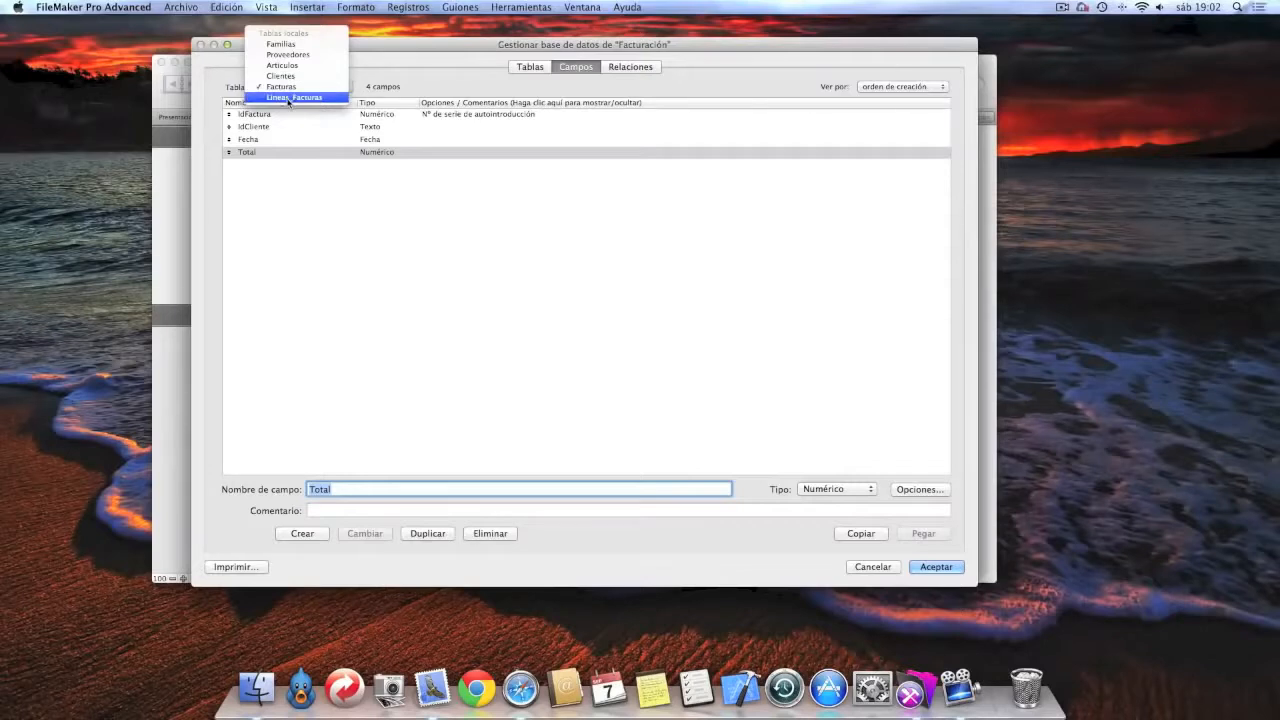
{"action": "left_click", "coordinate": [289, 101]}
{"action": "left_click", "coordinate": [333, 489]}
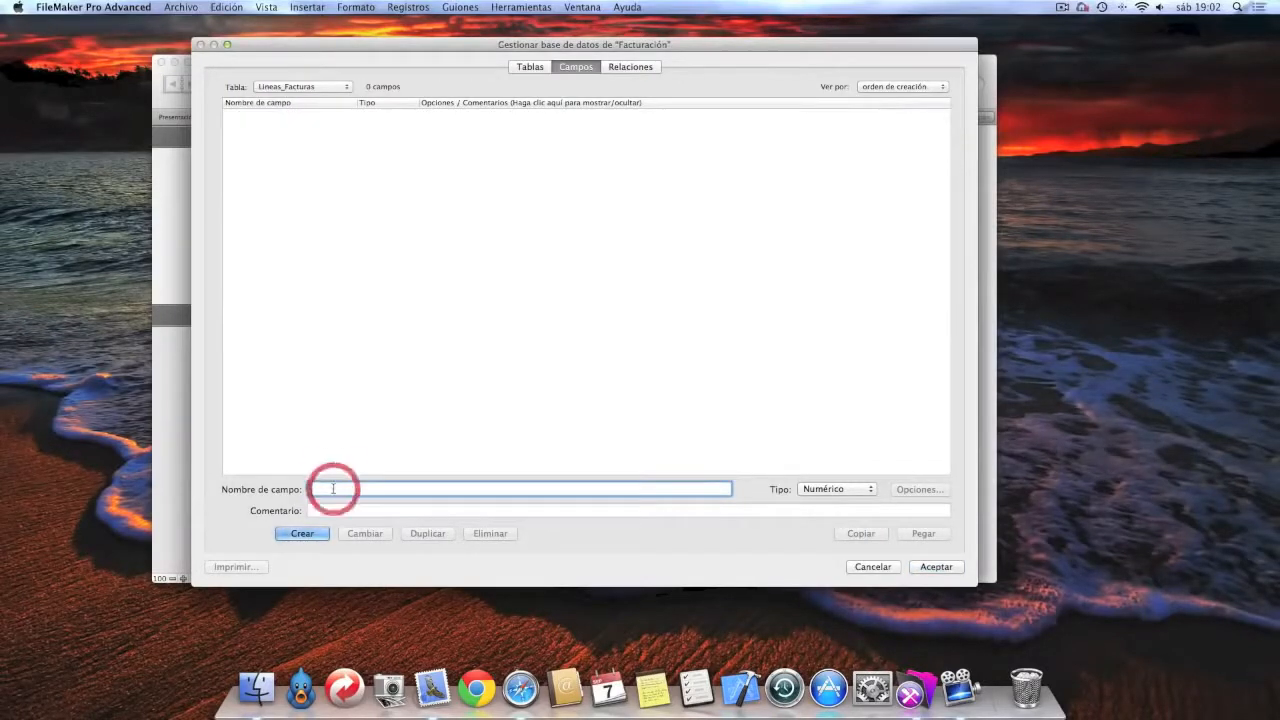
{"action": "type", "text": "Id"}
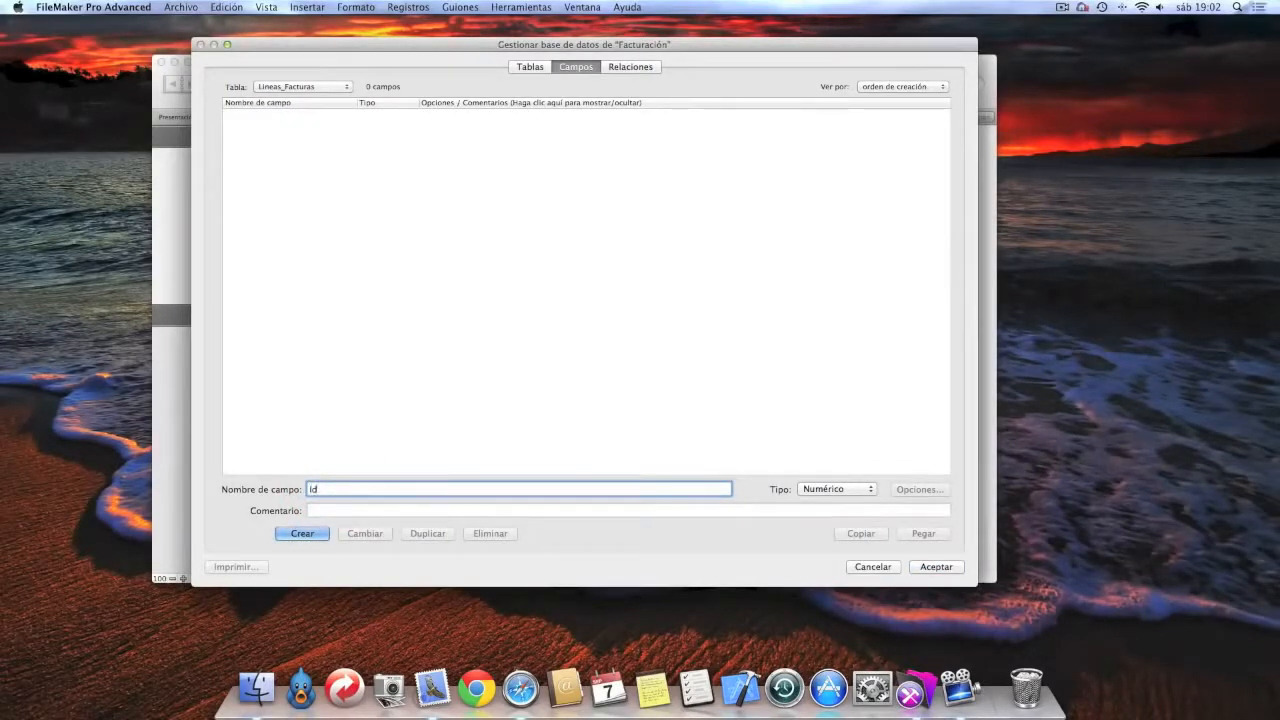
{"action": "type", "text": "LineaFactura"}
{"action": "left_click", "coordinate": [831, 488]}
{"action": "left_click", "coordinate": [831, 488]}
{"action": "key", "text": "Return"}
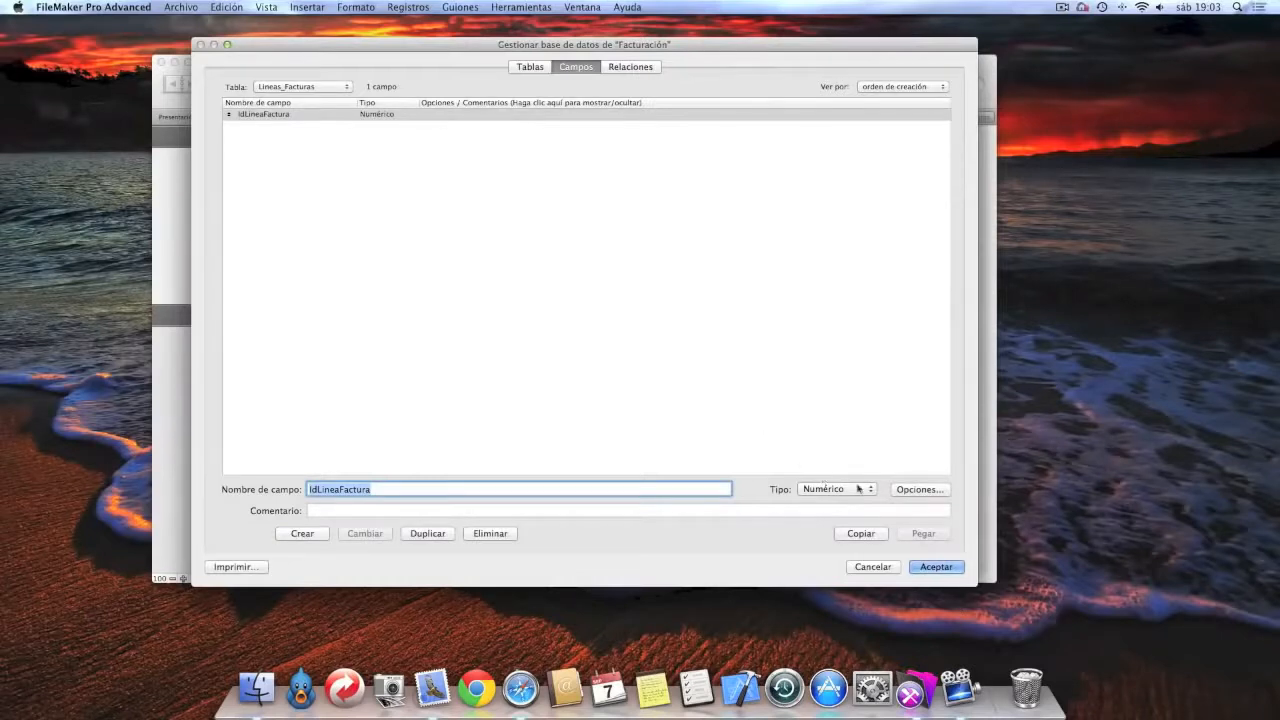
Set the IdLineaFactura field to auto-enter a sequential number (Número secuencial).
{"action": "left_click", "coordinate": [917, 489]}
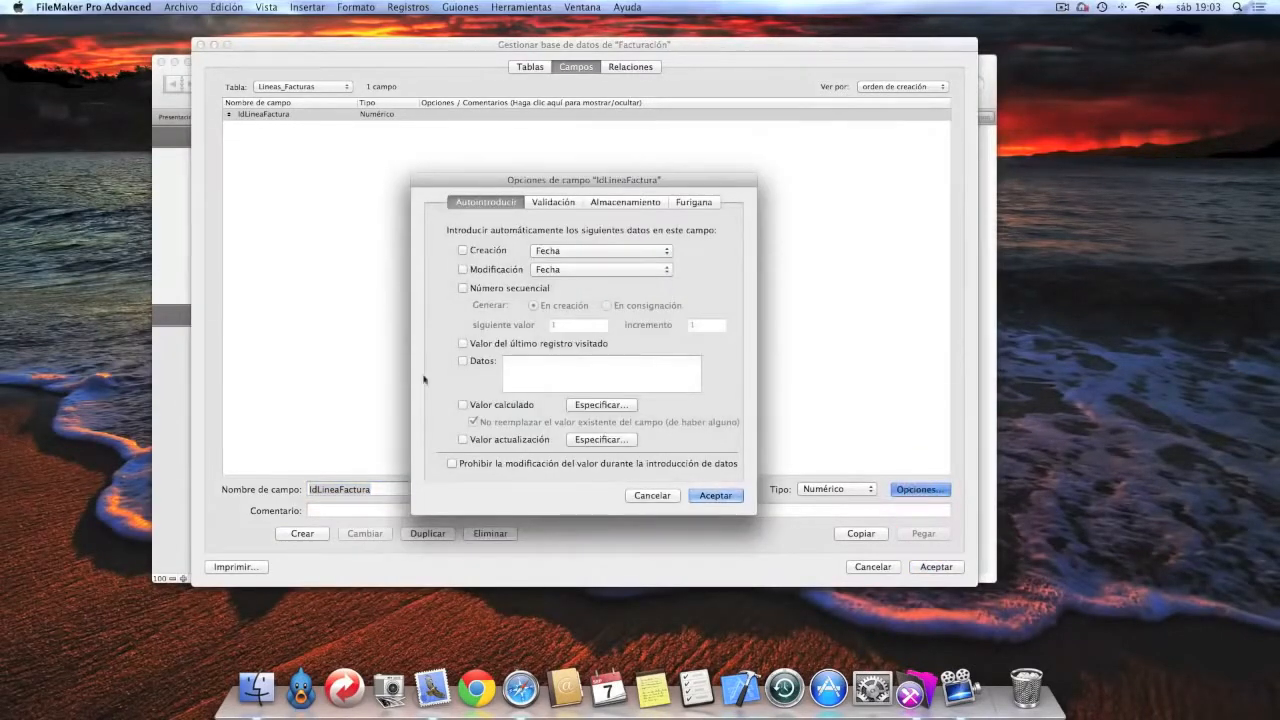
{"action": "left_click", "coordinate": [463, 288]}
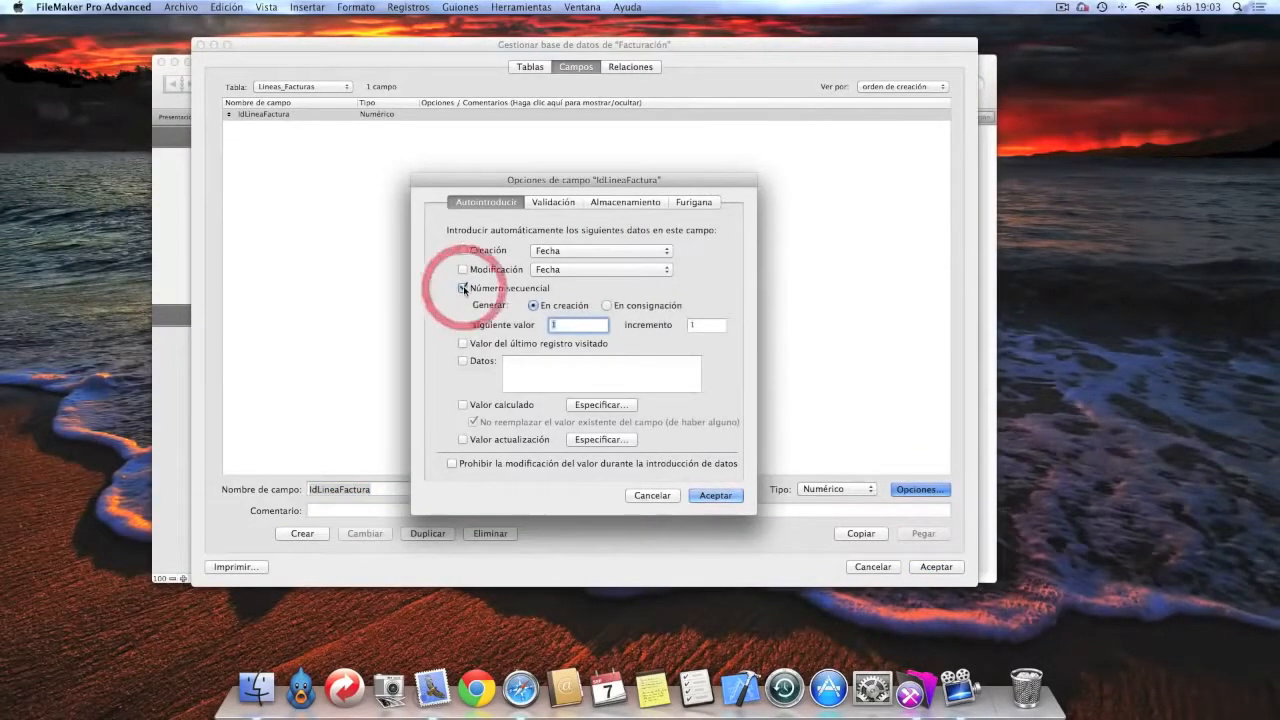
{"action": "left_click", "coordinate": [712, 498]}
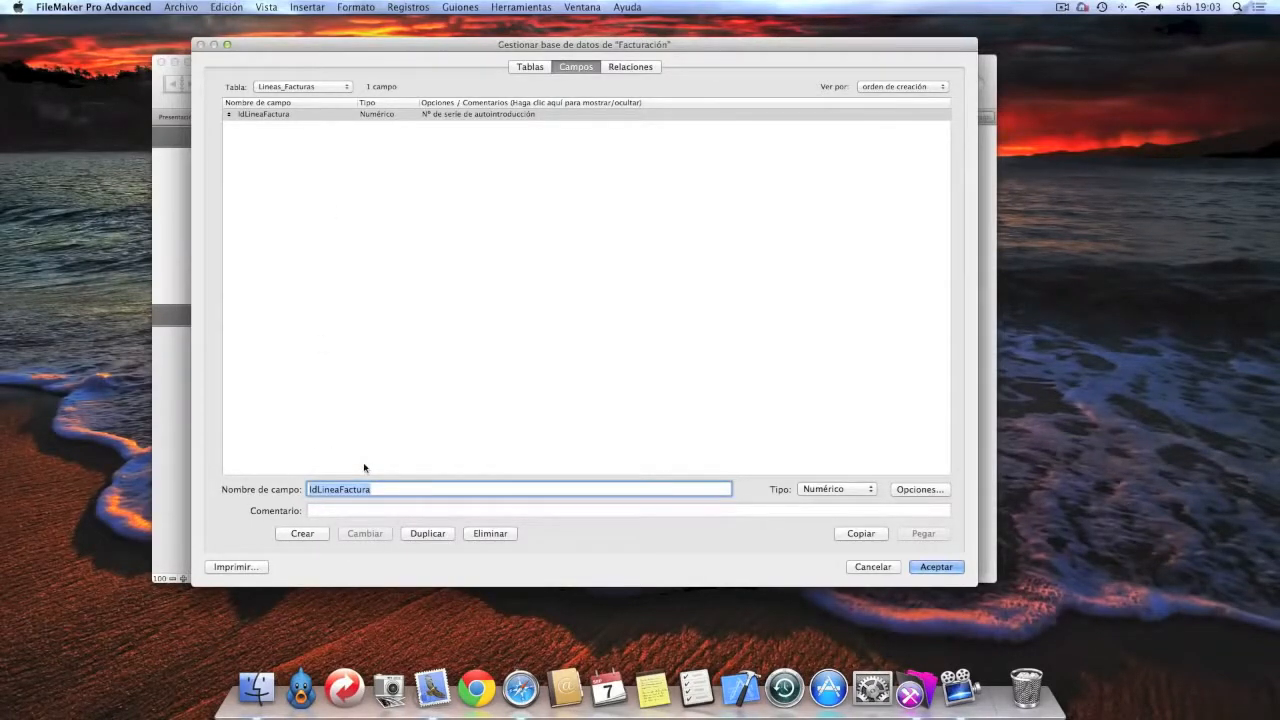
Add a field named IdFactura of type Numérico to the Lineas_Facturas table.
{"action": "left_click", "coordinate": [386, 489]}
{"action": "key", "text": "BackSpace"}
{"action": "key", "text": "BackSpace"}
{"action": "key", "text": "BackSpace"}
{"action": "key", "text": "BackSpace"}
{"action": "key", "text": "BackSpace"}
{"action": "key", "text": "BackSpace"}
{"action": "key", "text": "BackSpace"}
{"action": "key", "text": "BackSpace"}
{"action": "key", "text": "BackSpace"}
{"action": "key", "text": "BackSpace"}
{"action": "key", "text": "BackSpace"}
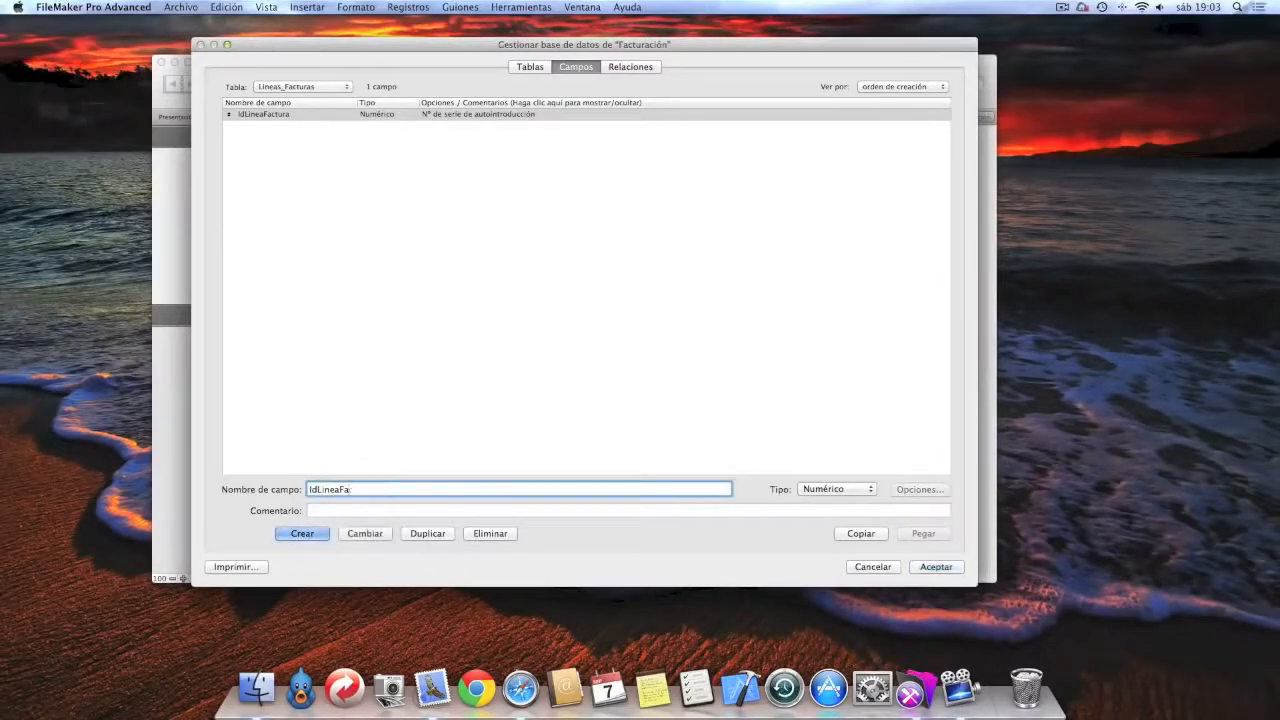
{"action": "key", "text": "BackSpace"}
{"action": "type", "text": "Factura"}
{"action": "left_click", "coordinate": [315, 534]}
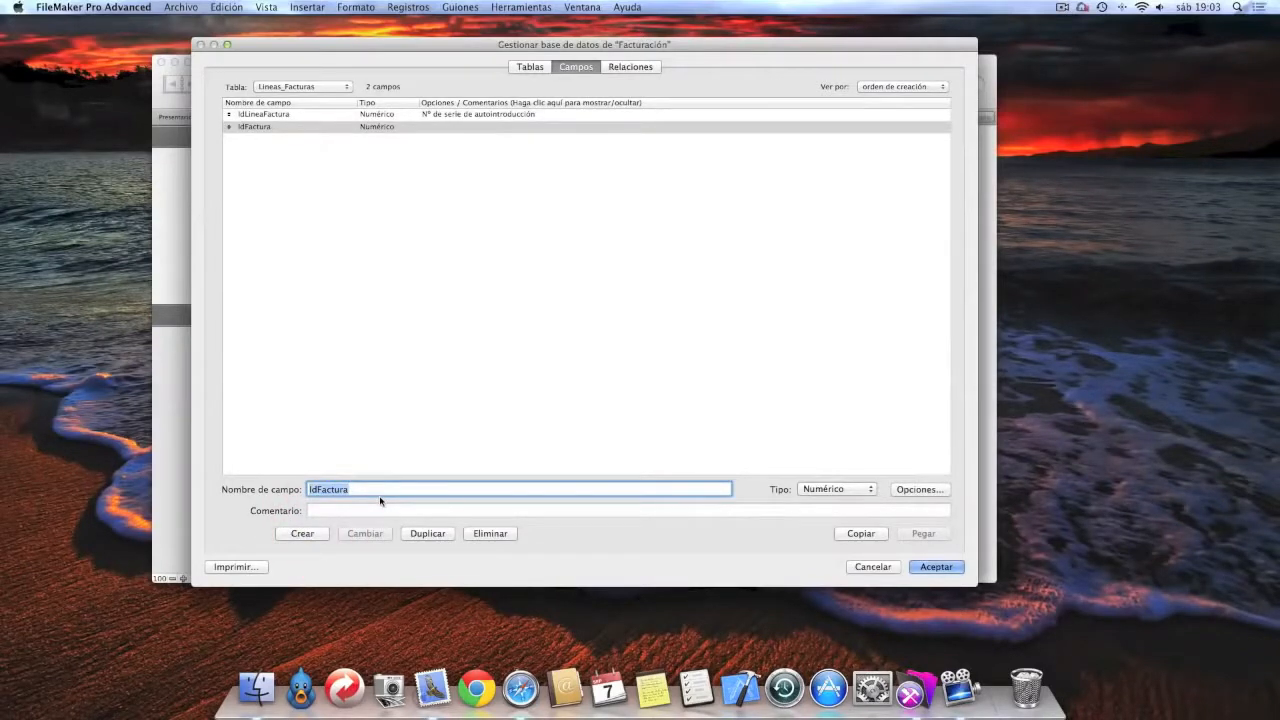
Add a field named IdArticulo of type Texto to the Lineas_Facturas table.
{"action": "key", "text": "BackSpace"}
{"action": "type", "text": "IdArticu"}
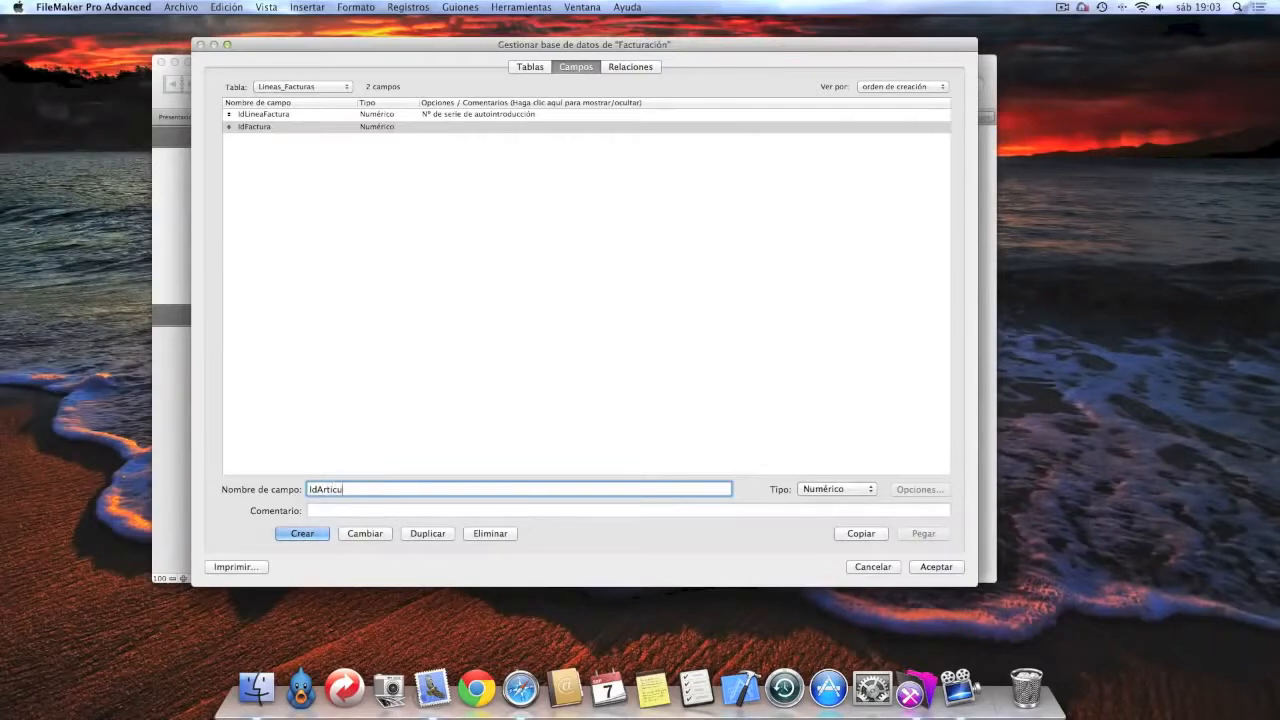
{"action": "type", "text": "lo"}
{"action": "left_click", "coordinate": [822, 489]}
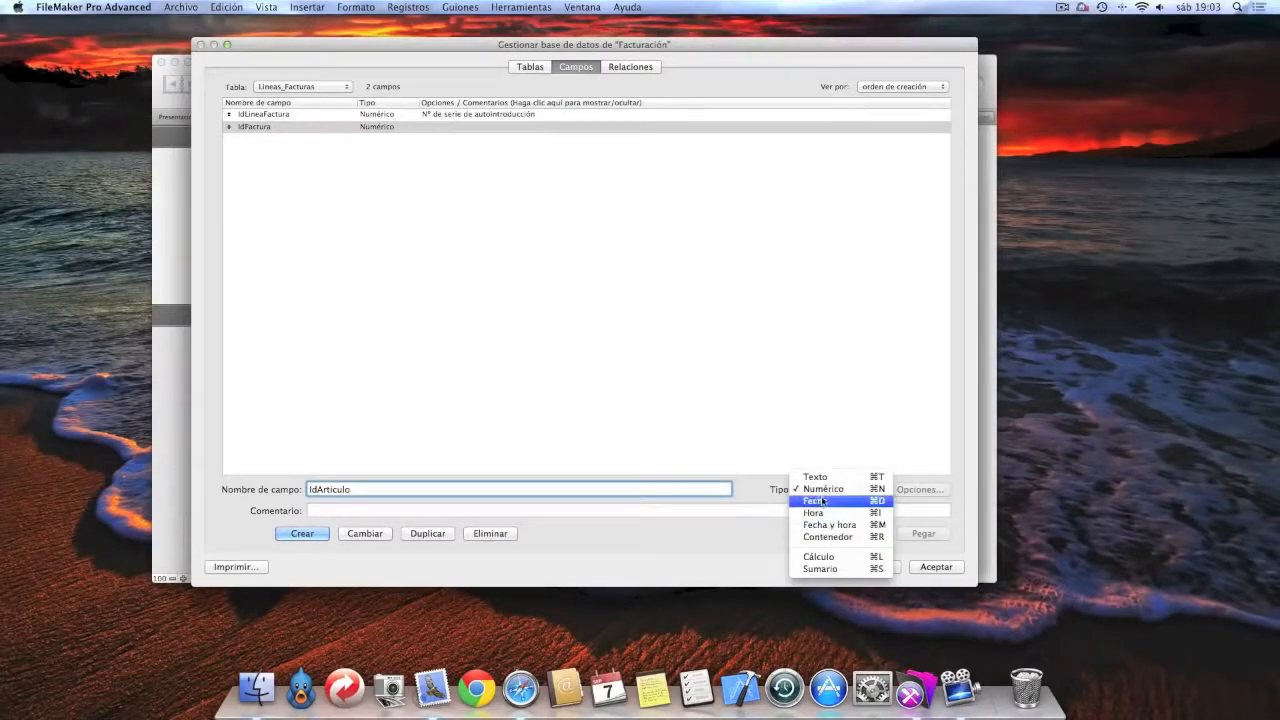
{"action": "left_click", "coordinate": [817, 479]}
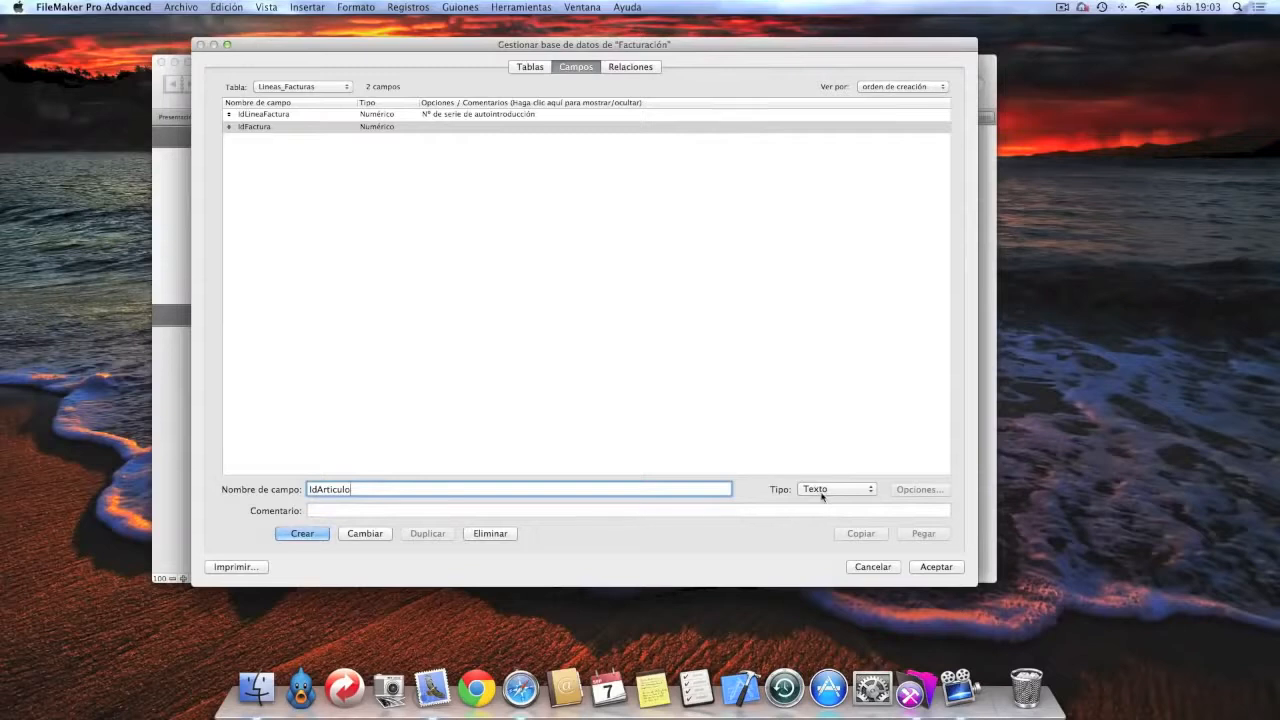
{"action": "left_click", "coordinate": [297, 533]}
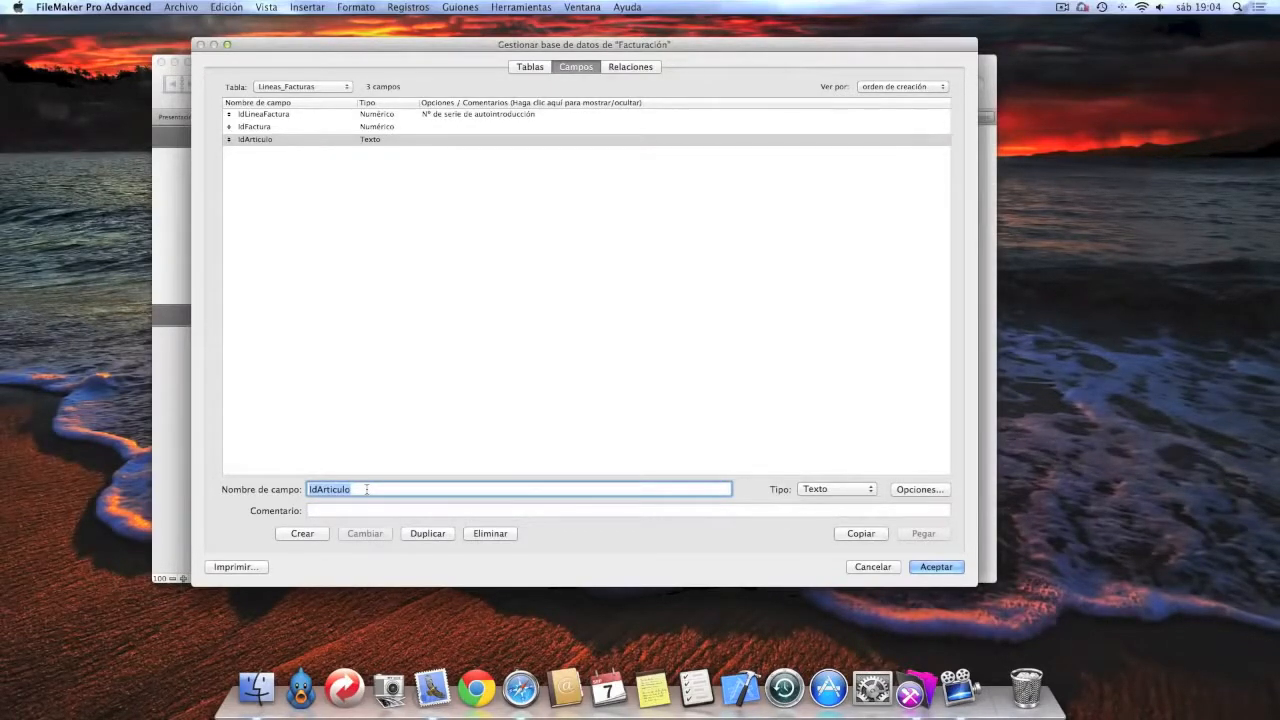
Add a field named Cantidad of type Numérico to the Lineas_Facturas table.
{"action": "type", "text": "Cantidad"}
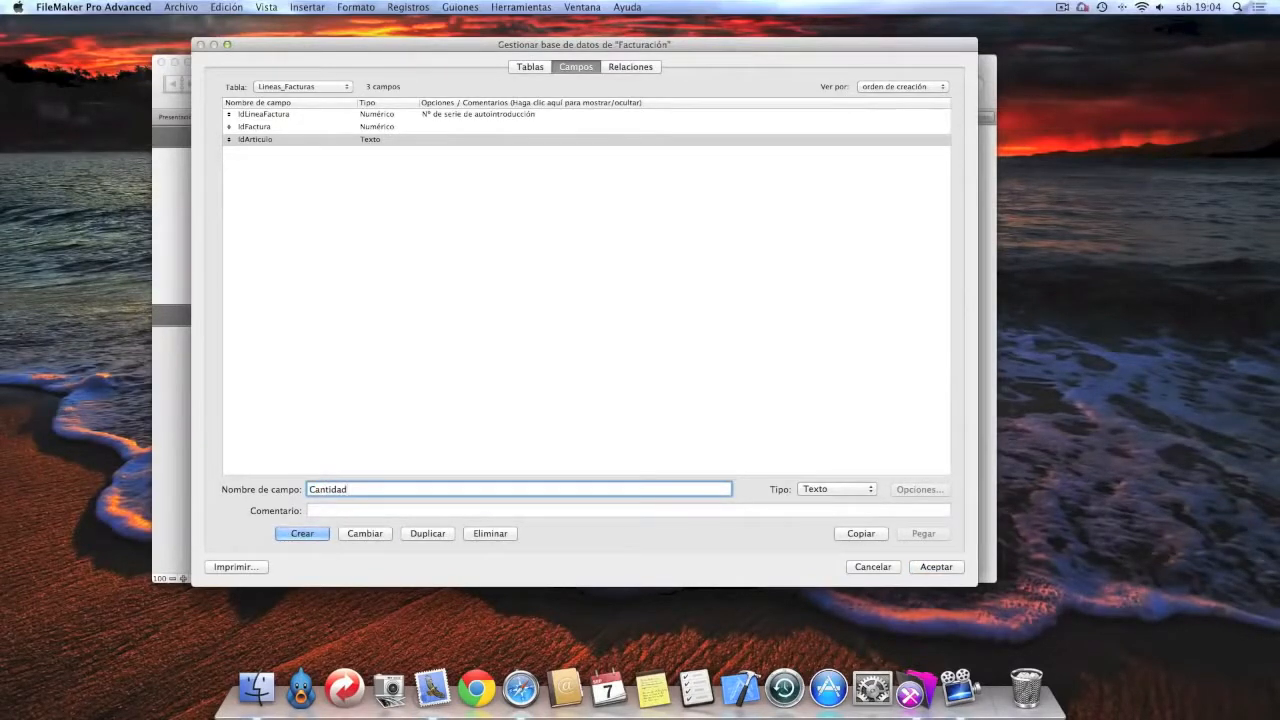
{"action": "left_click", "coordinate": [800, 488]}
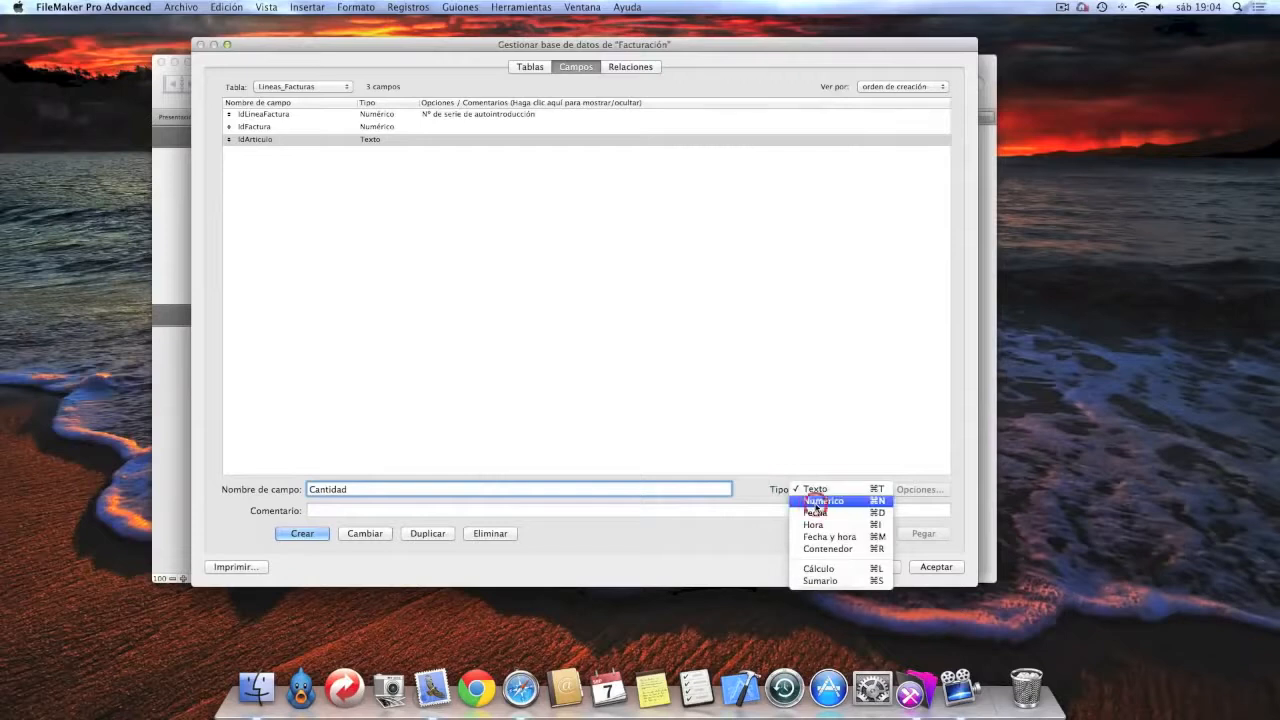
{"action": "left_click", "coordinate": [823, 500]}
{"action": "left_click", "coordinate": [312, 535]}
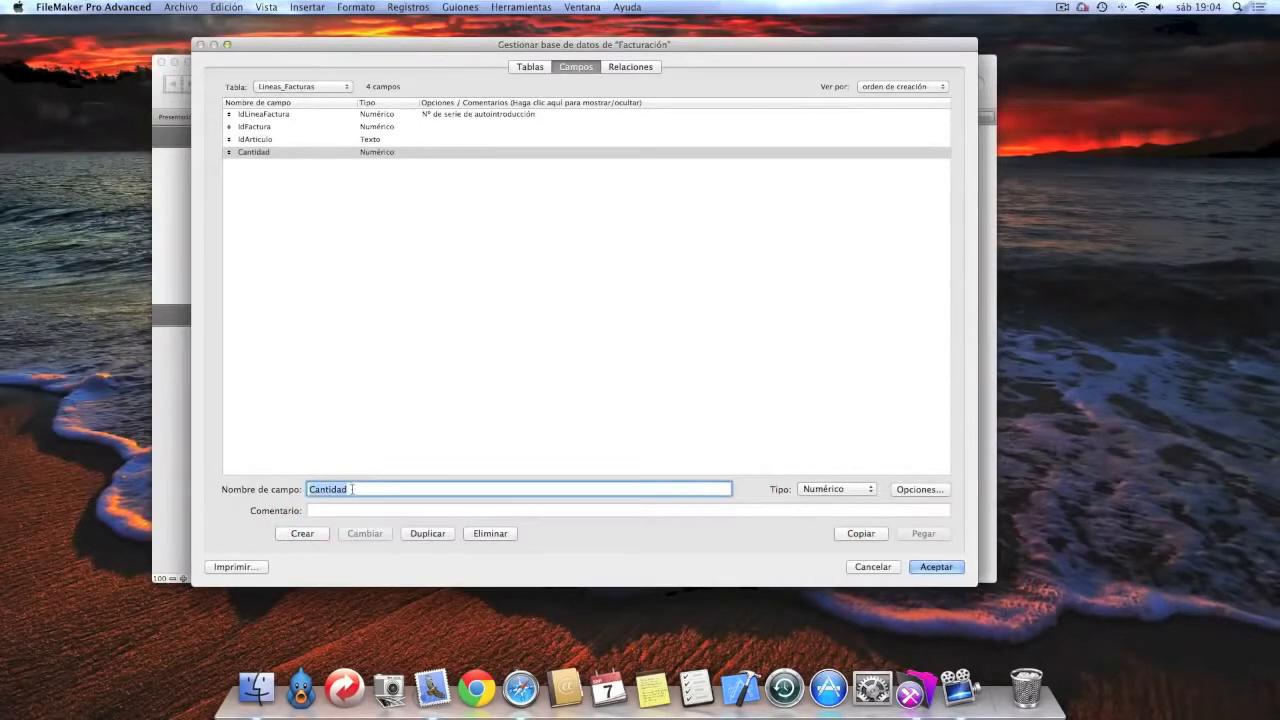
Add two fields of type Numérico, Precio and Importe, to the Lineas_Facturas table.
{"action": "type", "text": "Precio"}
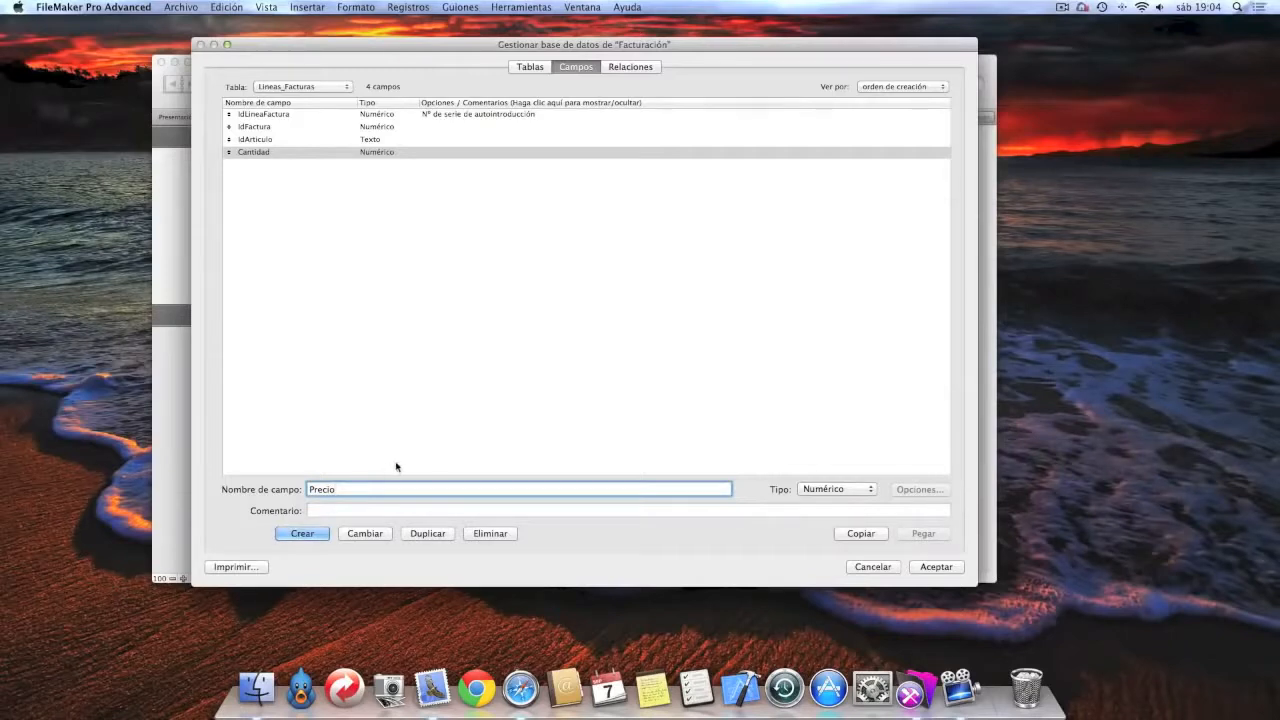
{"action": "left_click", "coordinate": [298, 533]}
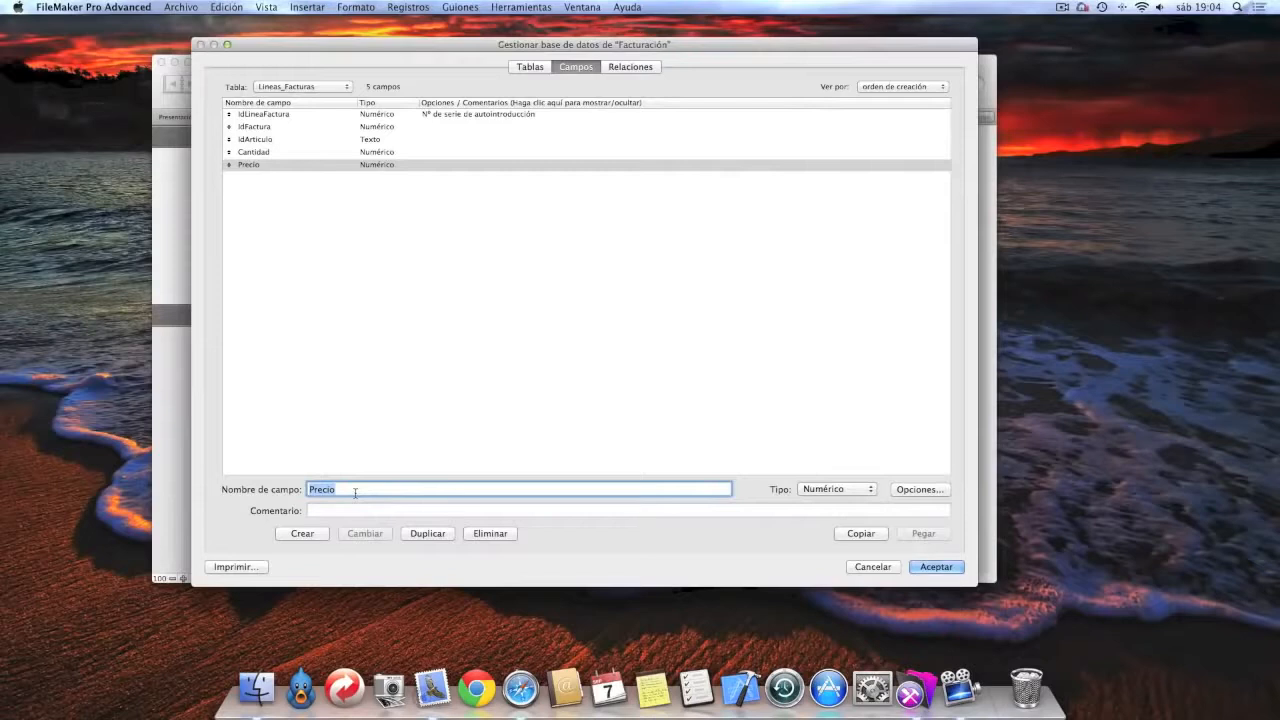
{"action": "type", "text": "Import"}
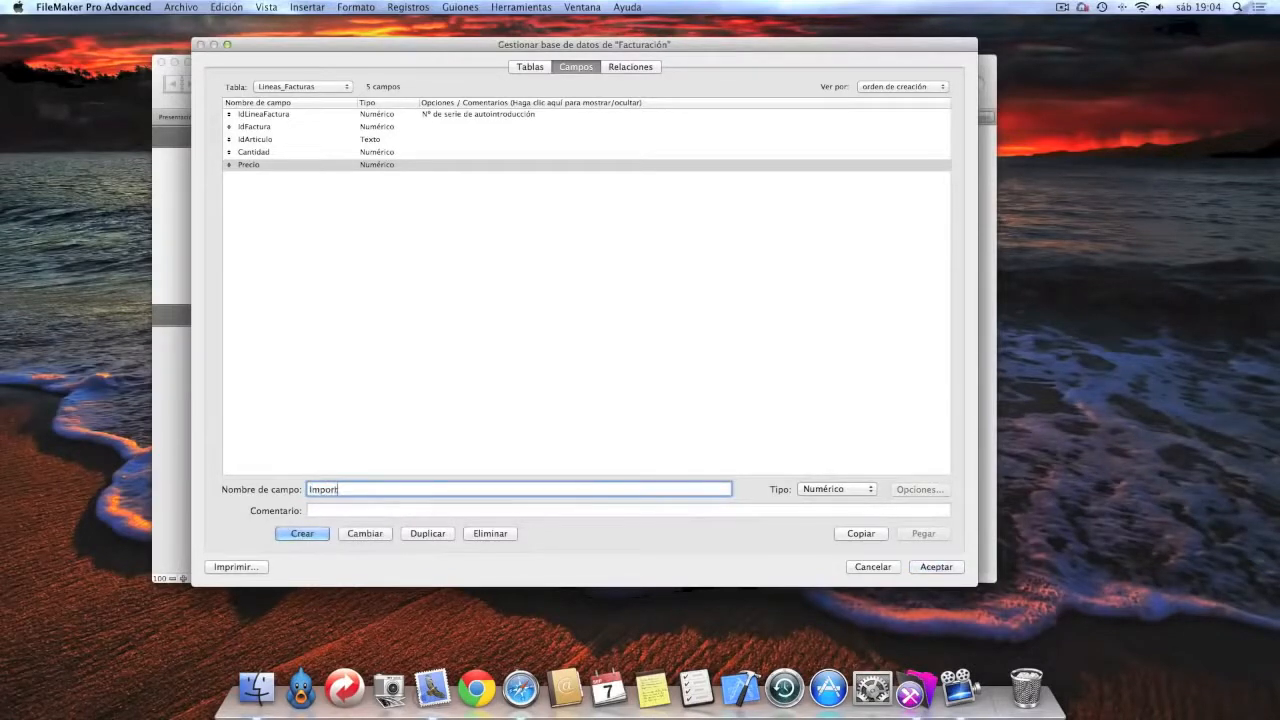
{"action": "type", "text": "e"}
{"action": "left_click", "coordinate": [311, 534]}
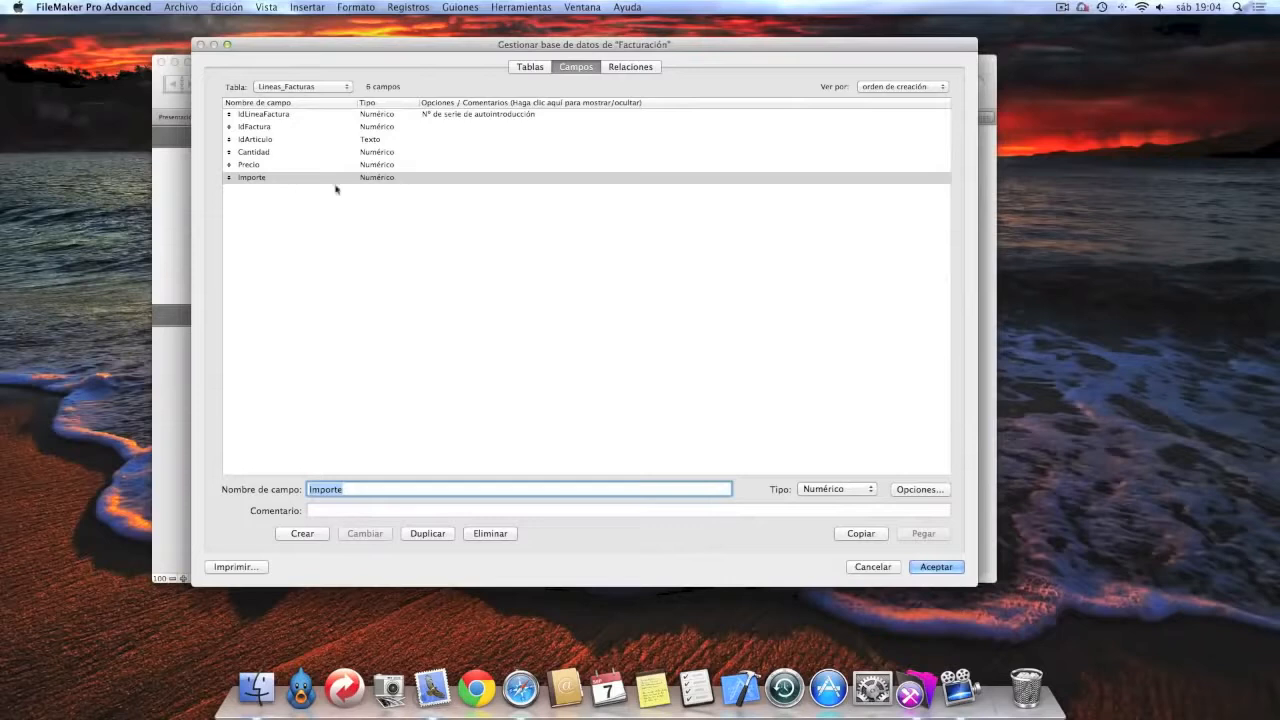
Open the relationships graph and stack Facturas and Lineas_Facturas below Proveedores, enlarging the dialog to fit them.
{"action": "left_click", "coordinate": [625, 68]}
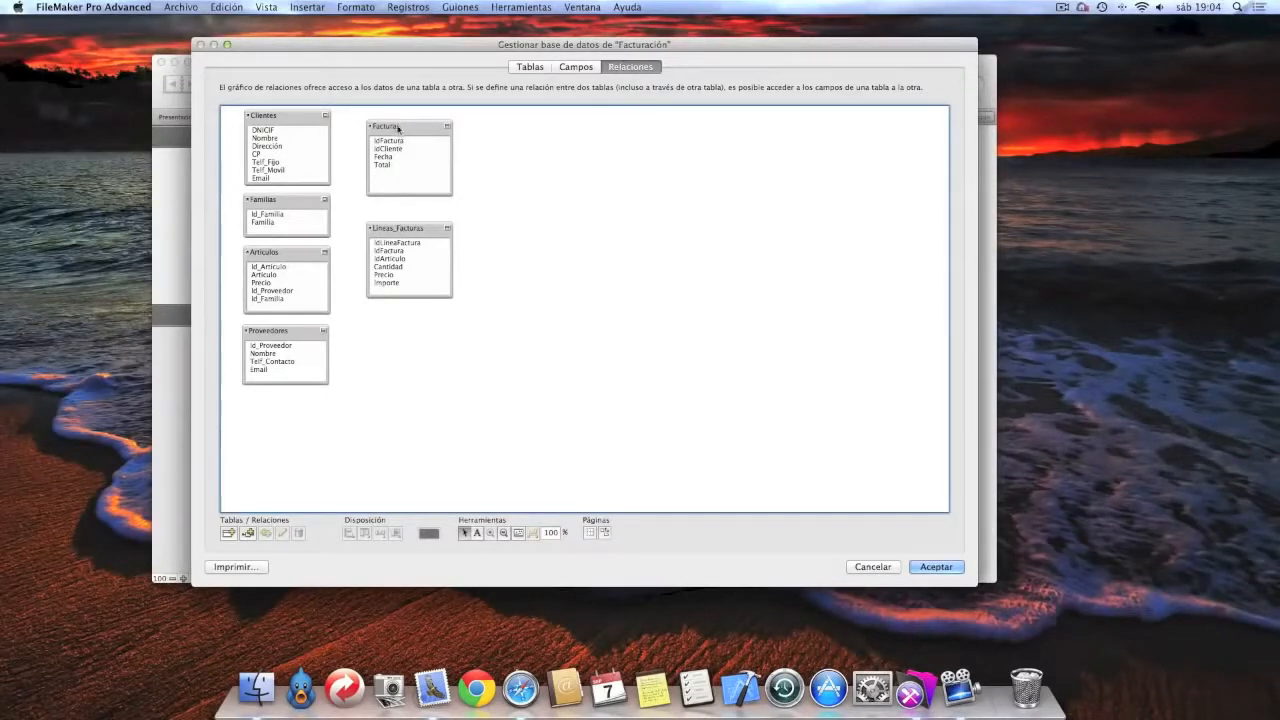
{"action": "left_click_drag", "start_coordinate": [398, 128], "coordinate": [270, 401]}
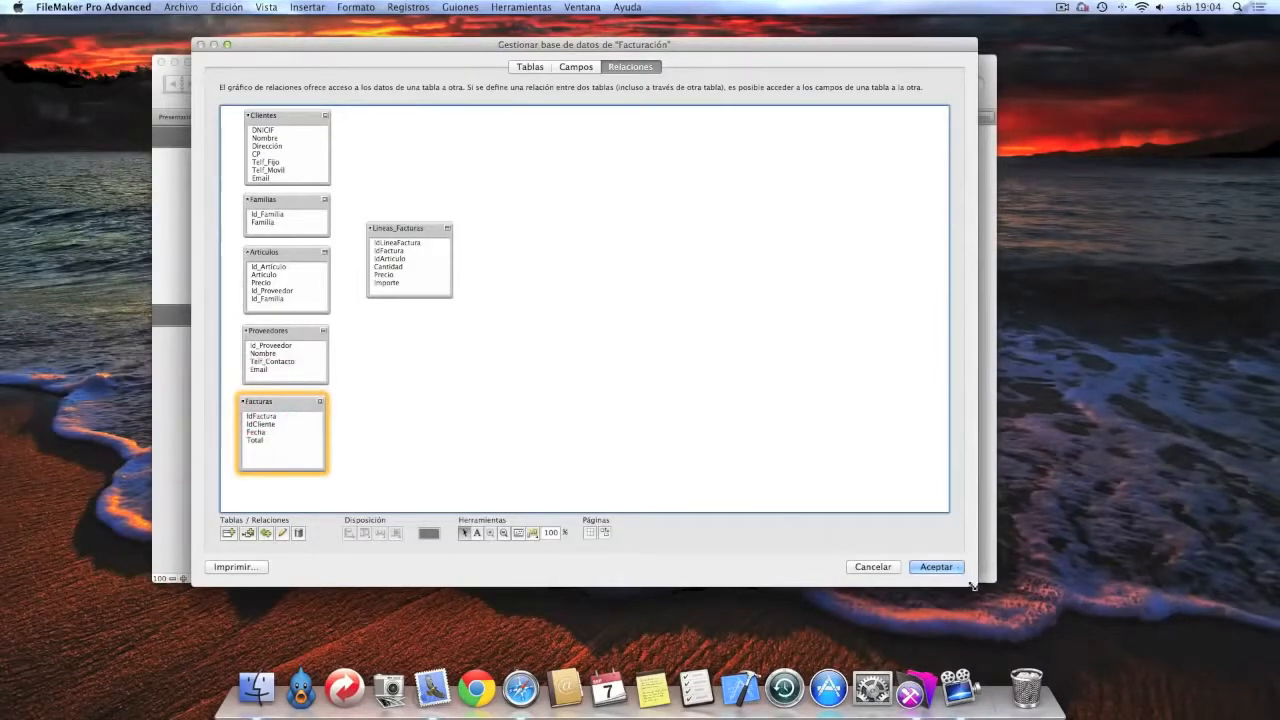
{"action": "left_click_drag", "start_coordinate": [972, 585], "coordinate": [1000, 658]}
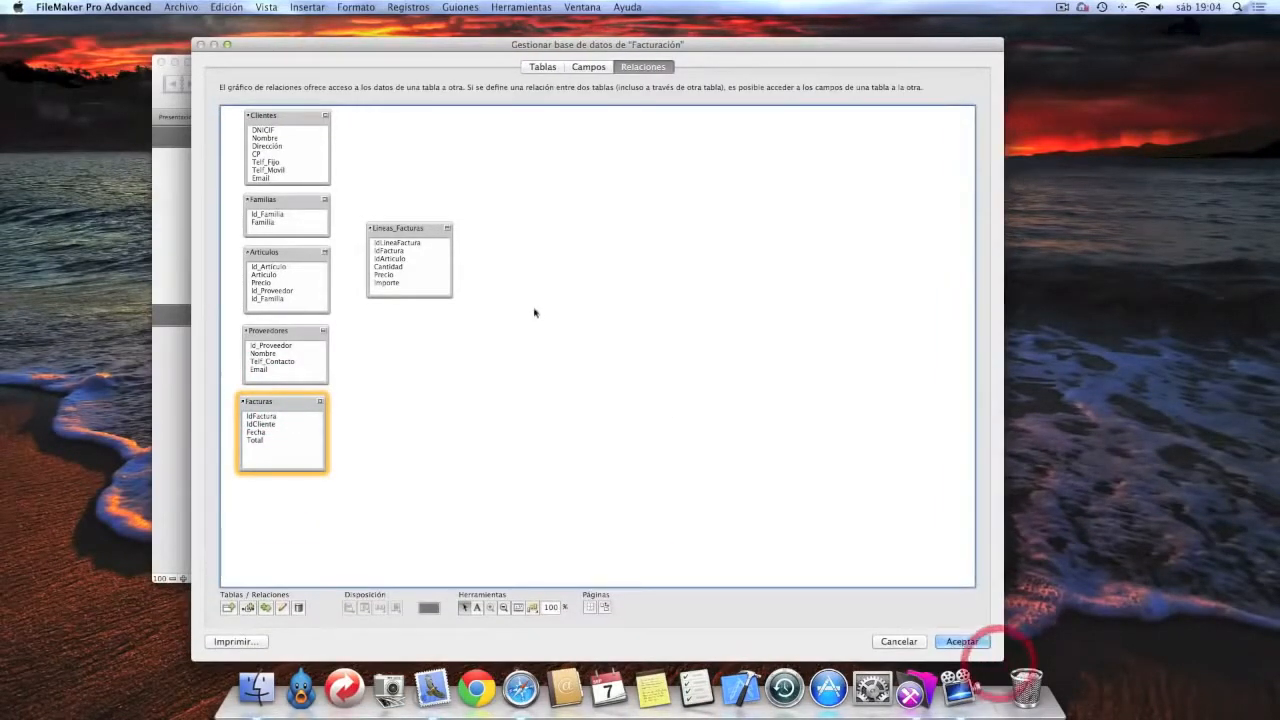
{"action": "left_click_drag", "start_coordinate": [418, 233], "coordinate": [290, 474]}
{"action": "left_click", "coordinate": [290, 474]}
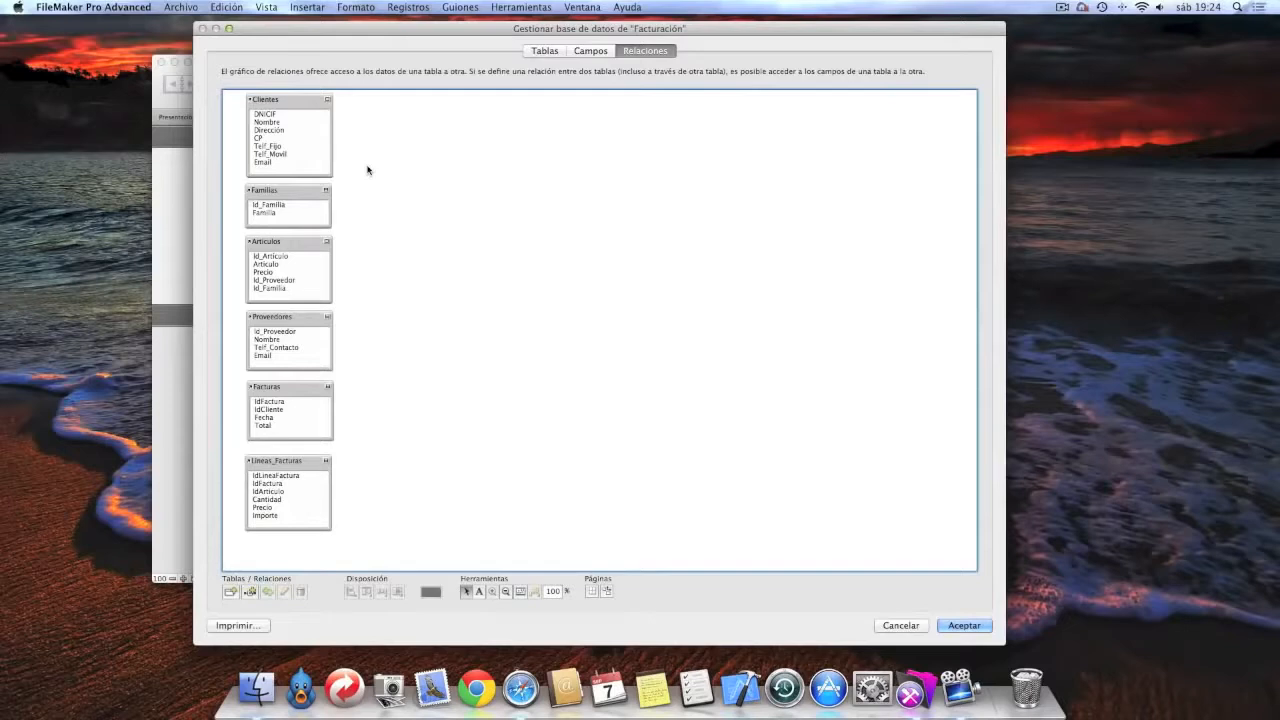
{"action": "left_click_drag", "start_coordinate": [244, 116], "coordinate": [349, 586]}
{"action": "left_click", "coordinate": [350, 569]}
{"action": "left_click", "coordinate": [290, 393]}
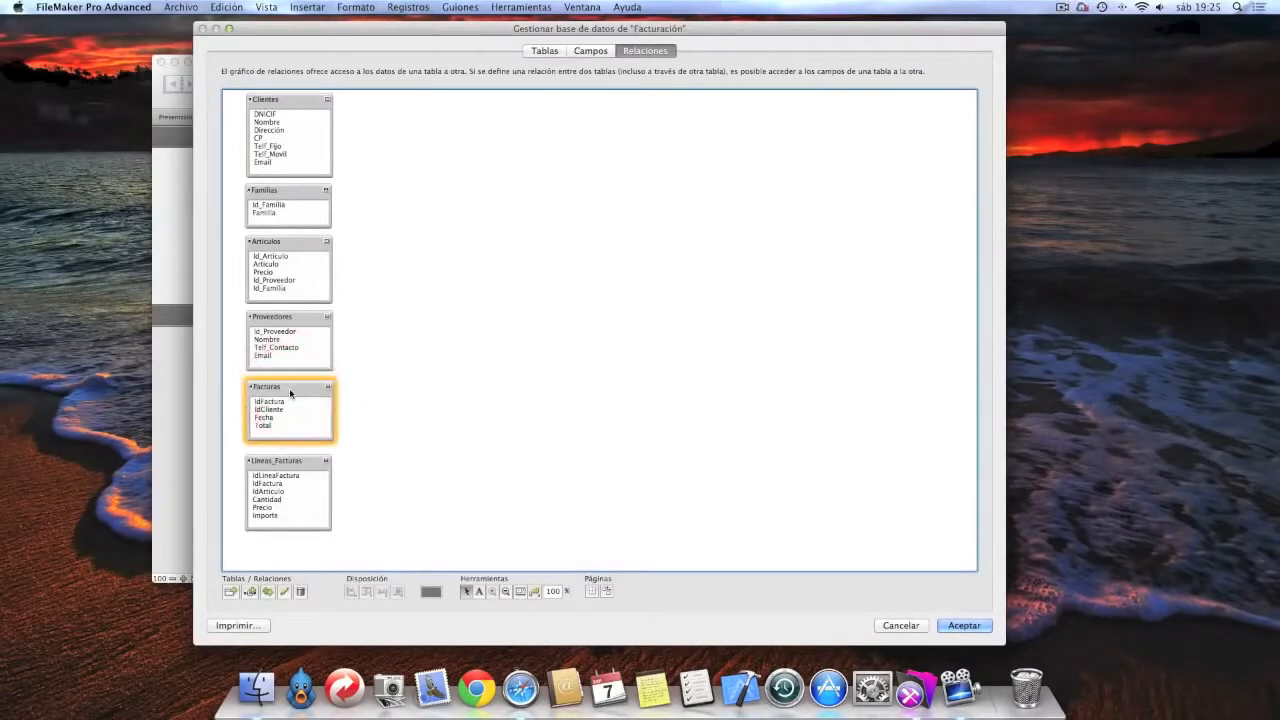
Duplicate the Lineas_Facturas table occurrence and place the copy beside the Facturas occurrence.
{"action": "left_click", "coordinate": [288, 471]}
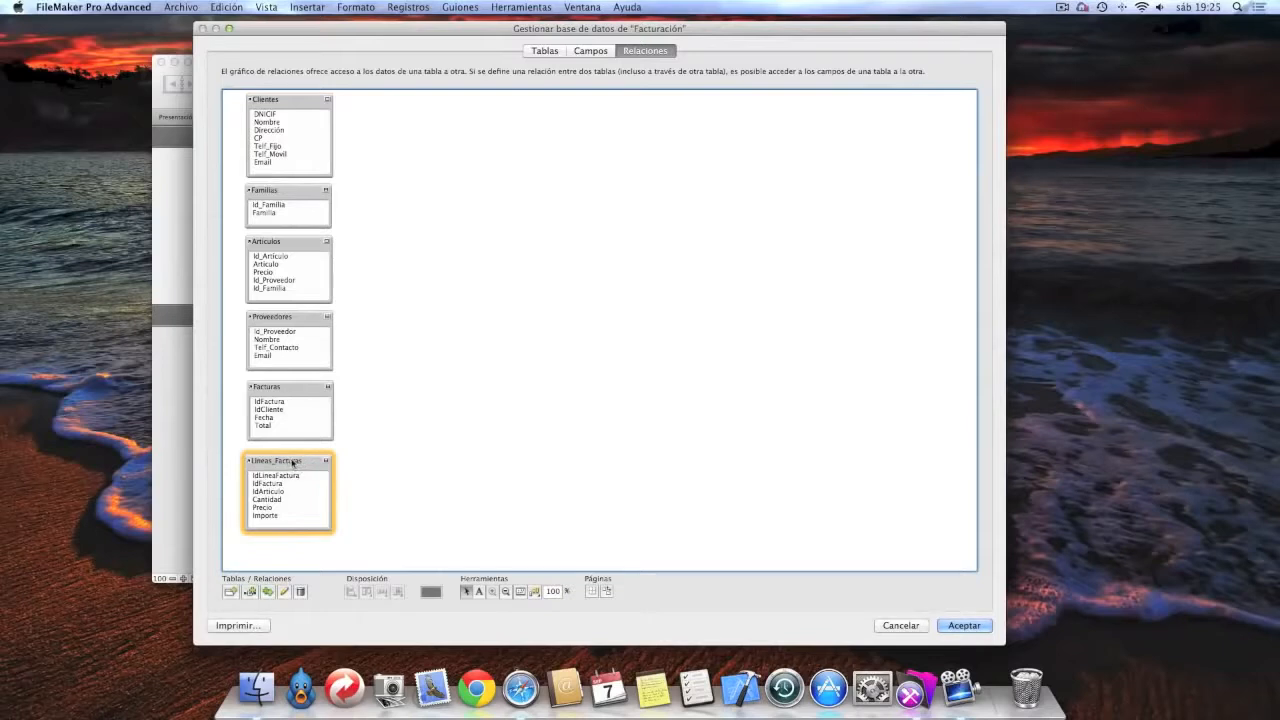
{"action": "left_click", "coordinate": [300, 466]}
{"action": "left_click", "coordinate": [267, 592]}
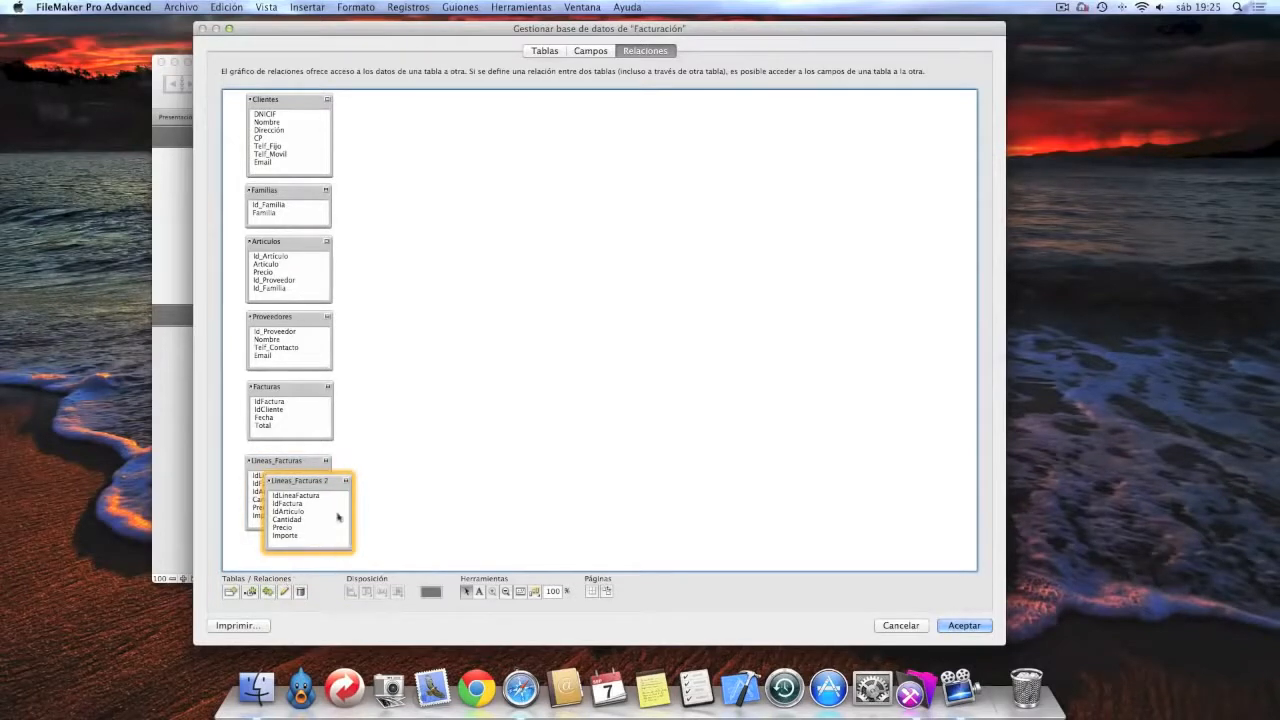
{"action": "left_click_drag", "start_coordinate": [322, 488], "coordinate": [433, 393]}
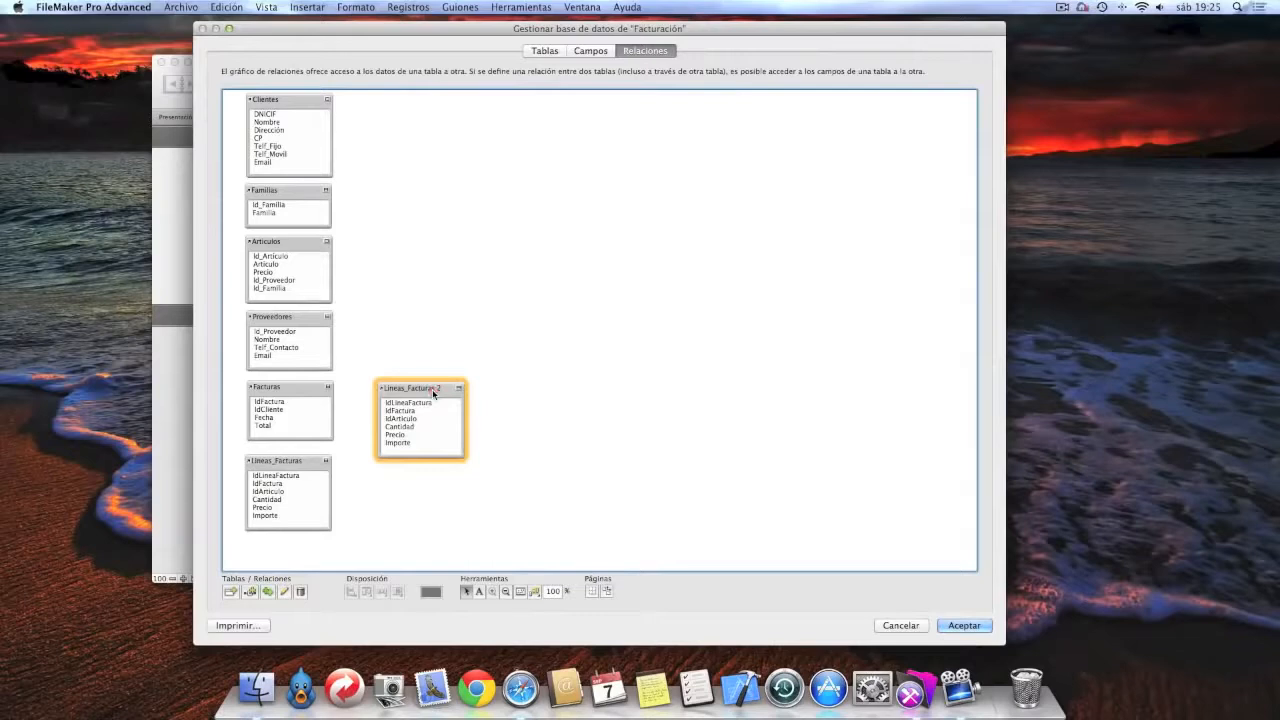
{"action": "left_click", "coordinate": [433, 393]}
{"action": "left_click_drag", "start_coordinate": [433, 393], "coordinate": [455, 395]}
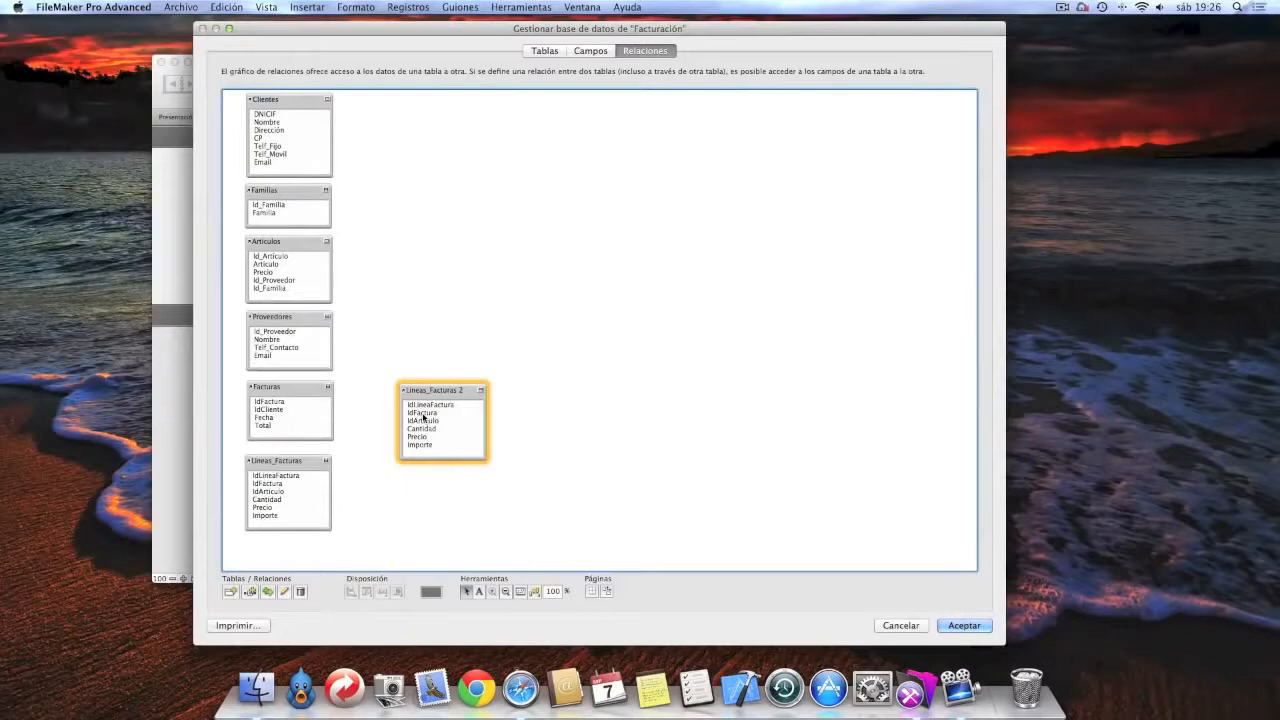
Relate IdFactura of the Lineas_Facturas copy to IdFactura in Facturas and align the copy with Facturas.
{"action": "left_click_drag", "start_coordinate": [423, 418], "coordinate": [284, 403]}
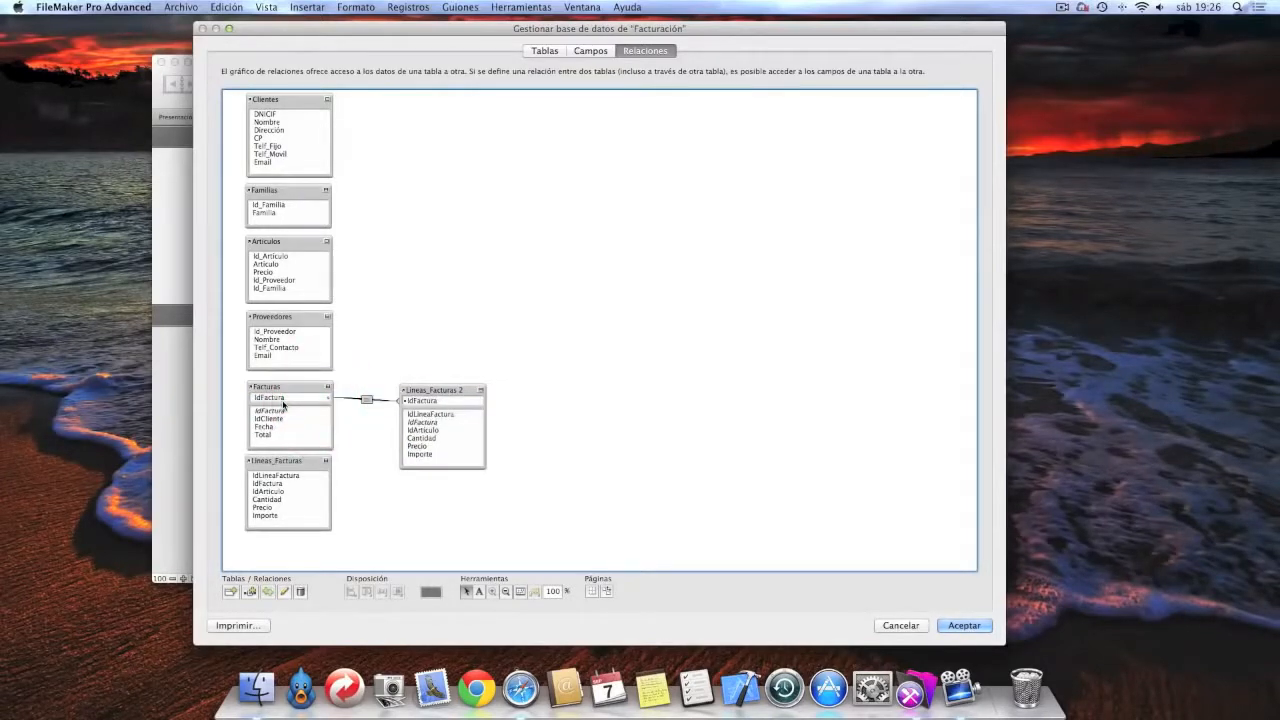
{"action": "left_click_drag", "start_coordinate": [446, 392], "coordinate": [456, 390]}
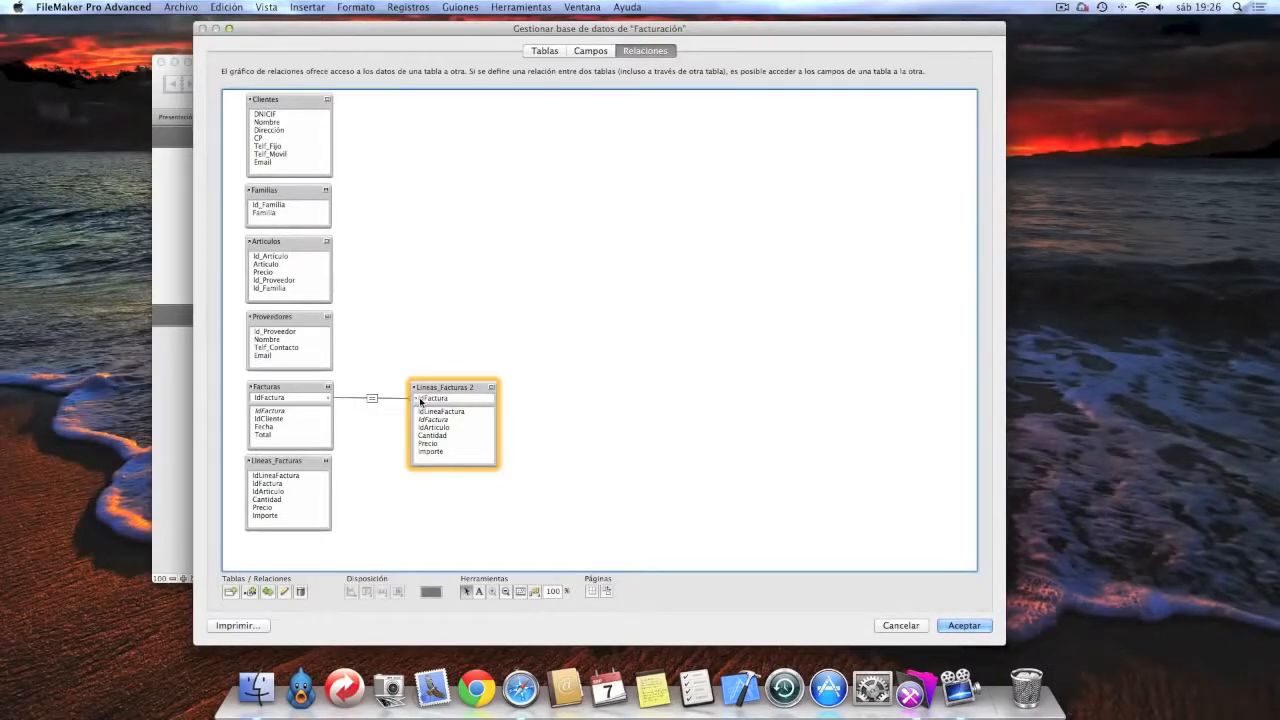
Rename the Facturas table occurrence as FACTURAS in the relationships graph.
{"action": "double_click", "coordinate": [289, 388]}
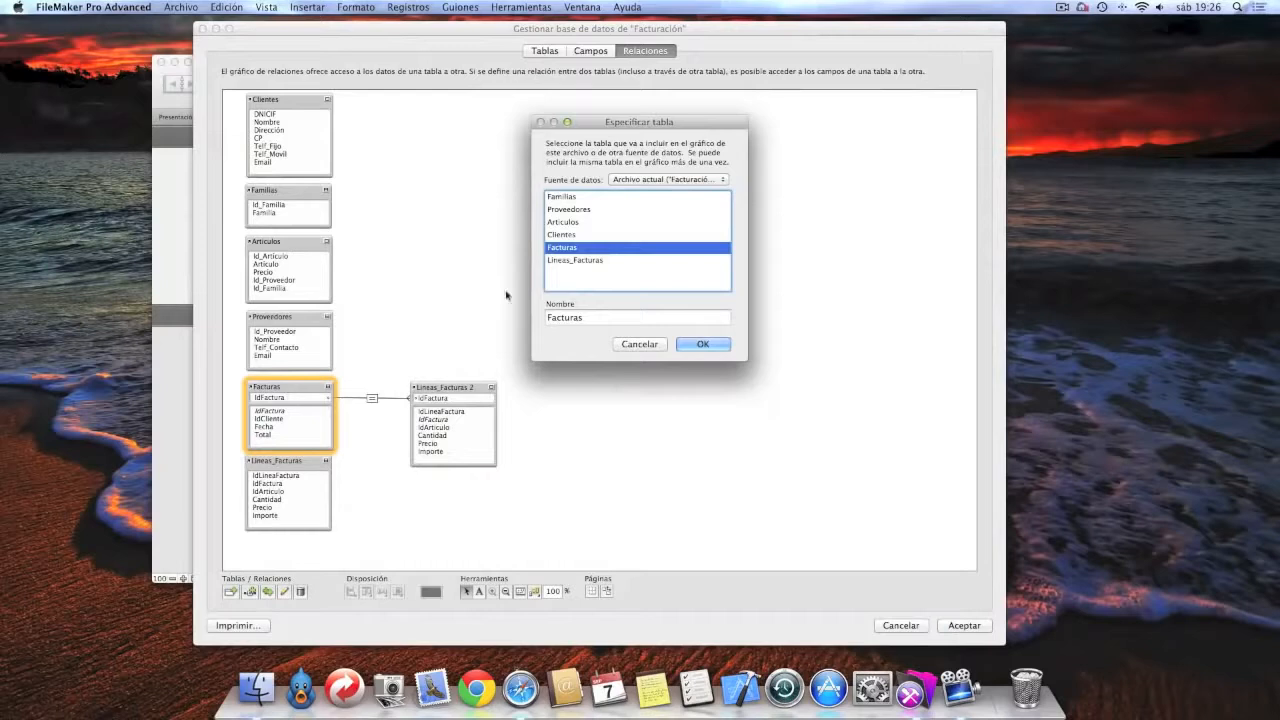
{"action": "left_click", "coordinate": [577, 317]}
{"action": "left_click_drag", "start_coordinate": [577, 317], "coordinate": [540, 318]}
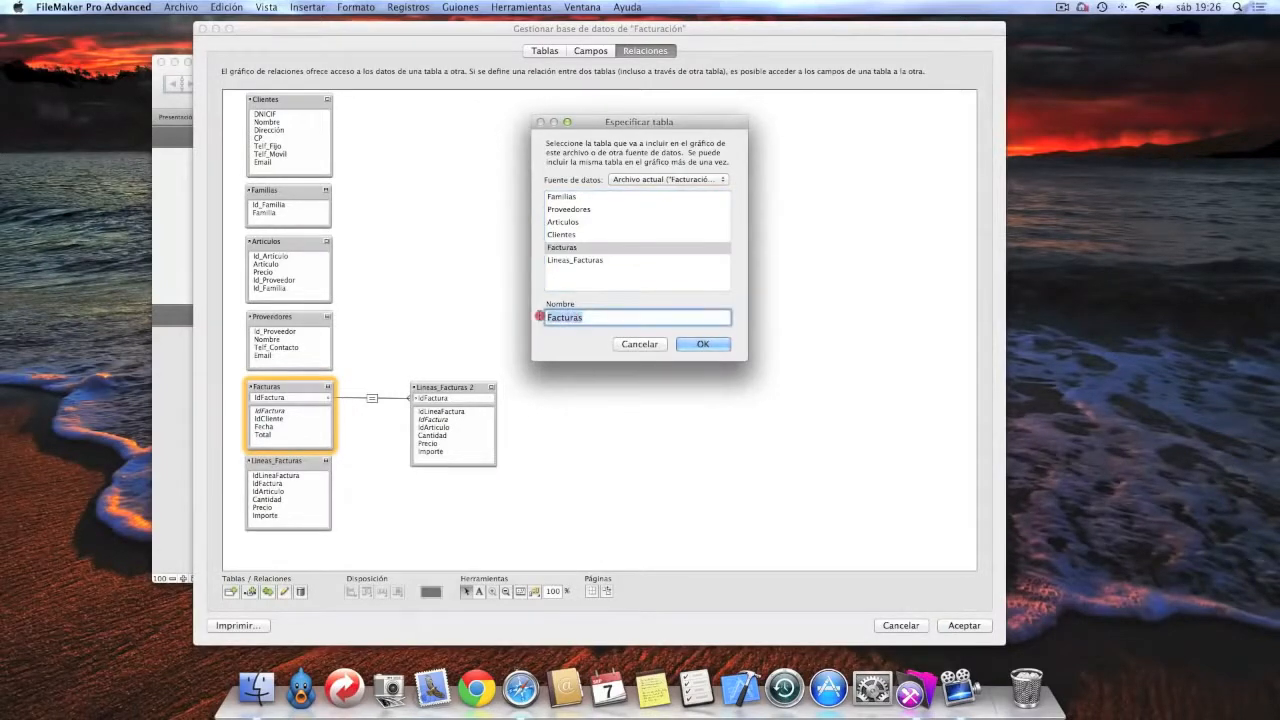
{"action": "type", "text": "FACTURAS"}
{"action": "left_click", "coordinate": [701, 344]}
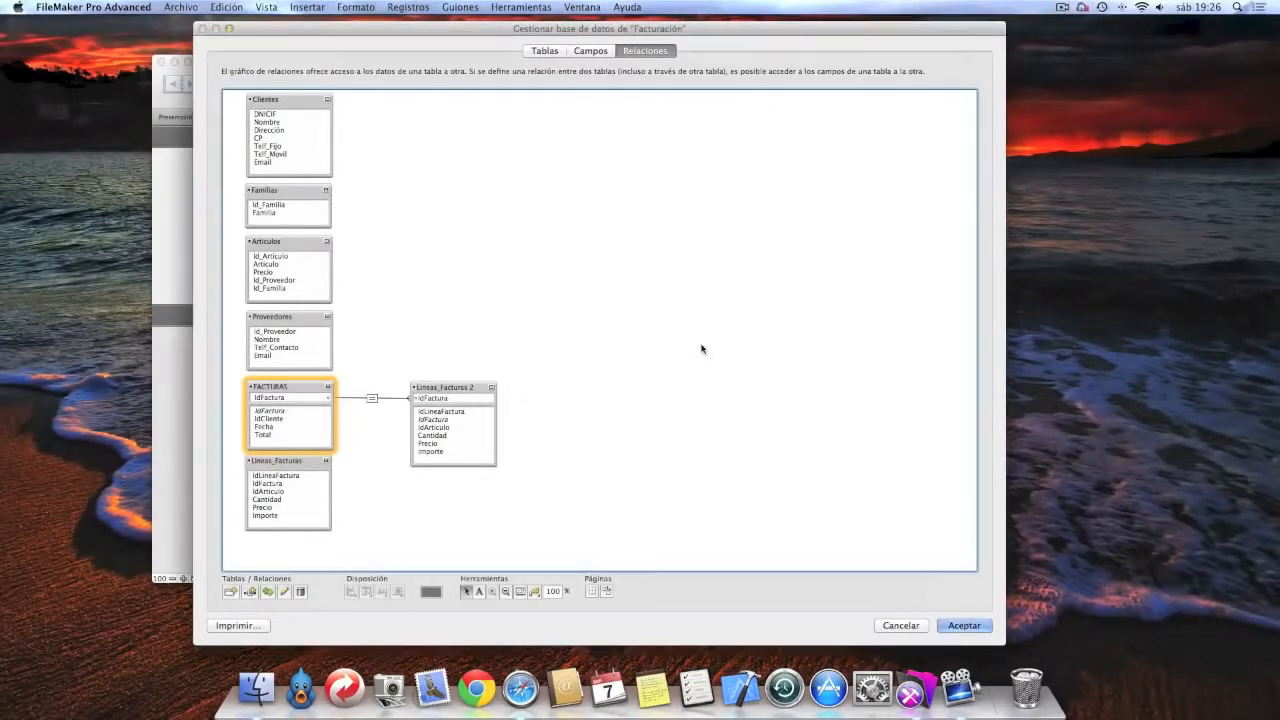
Rename the related Lineas_Facturas copy as Facturas_LINEAS_FACTURAS and widen its box to fit the full name.
{"action": "double_click", "coordinate": [452, 393]}
{"action": "left_click_drag", "start_coordinate": [643, 317], "coordinate": [535, 311]}
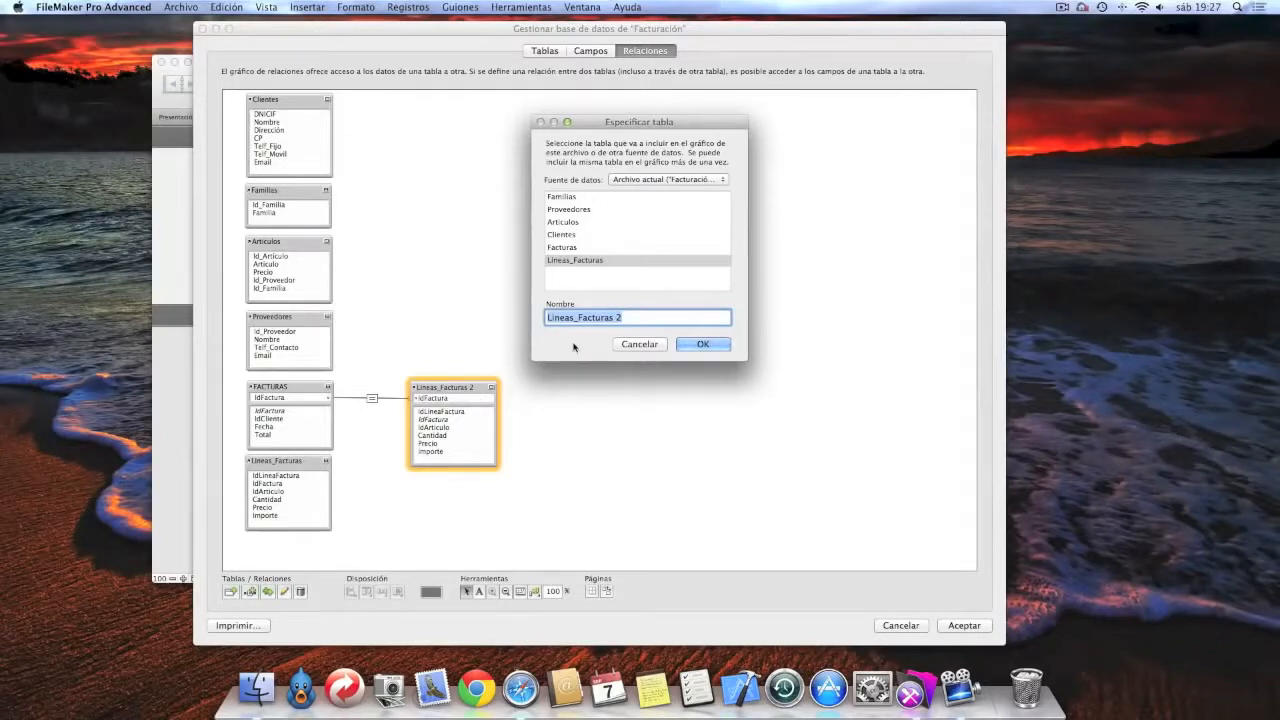
{"action": "type", "text": "F"}
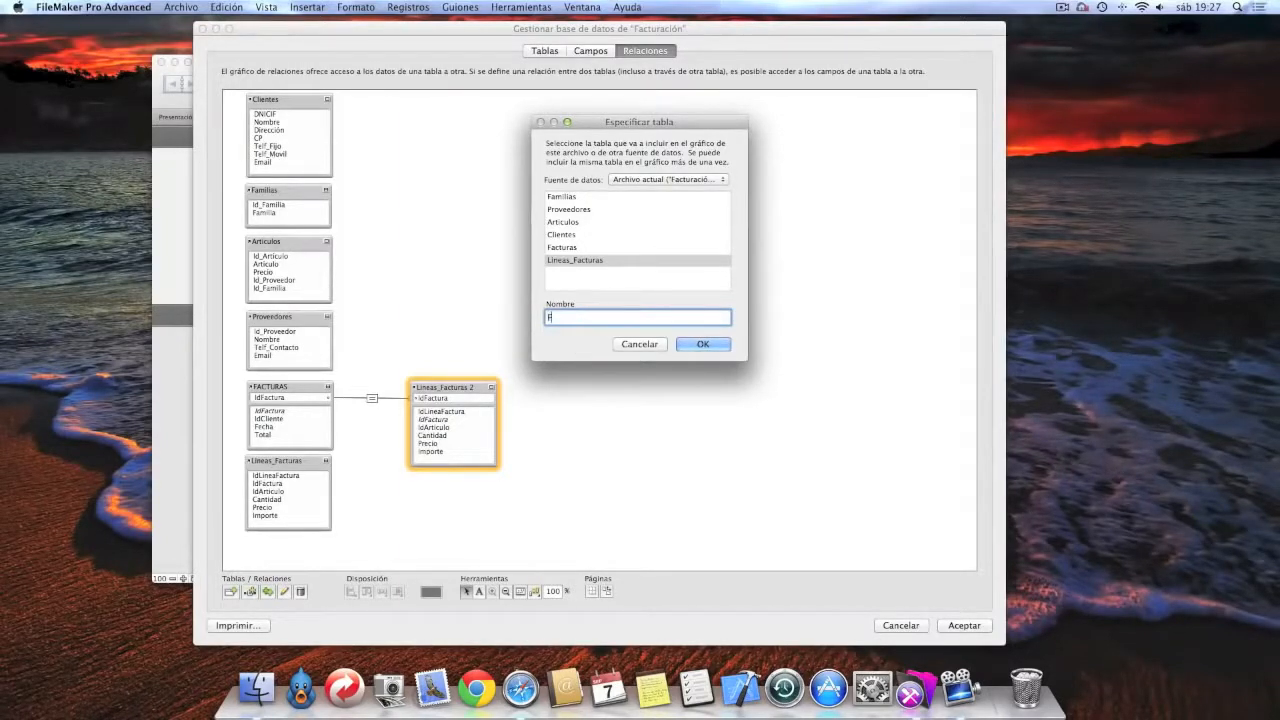
{"action": "type", "text": "acturas"}
{"action": "type", "text": "_LINEAS_FACTURA"}
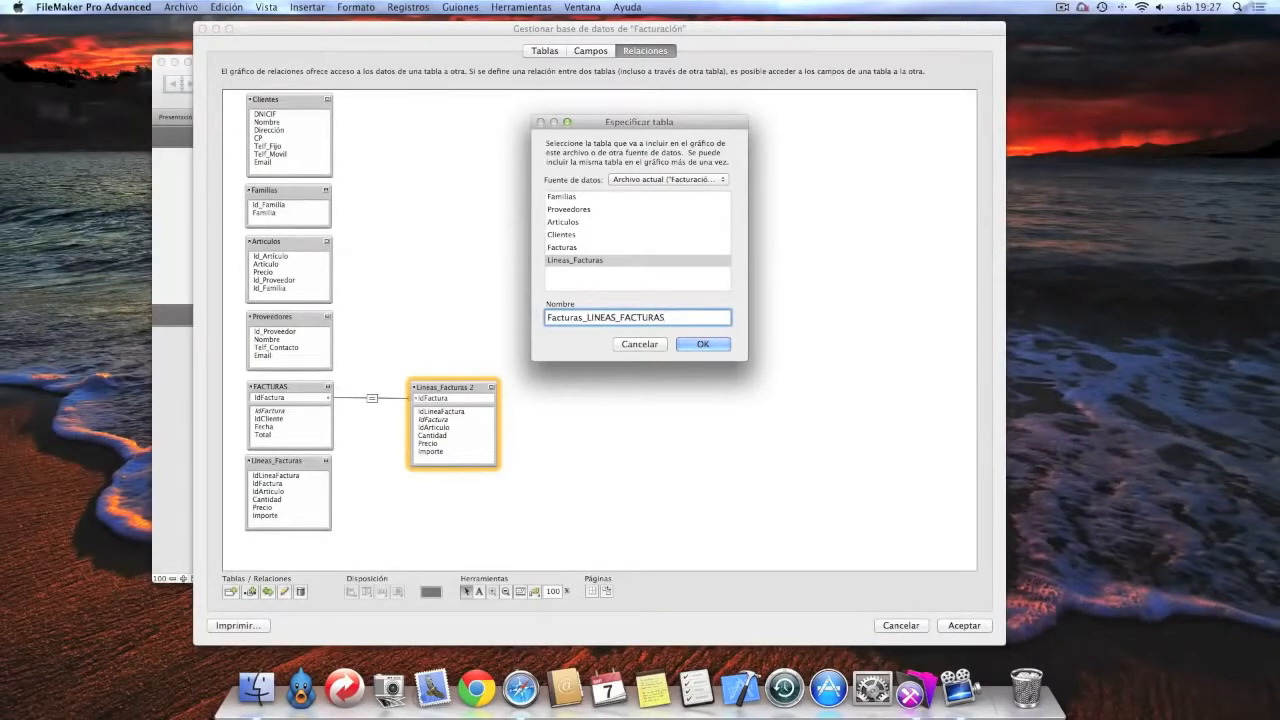
{"action": "type", "text": "S"}
{"action": "left_click", "coordinate": [702, 343]}
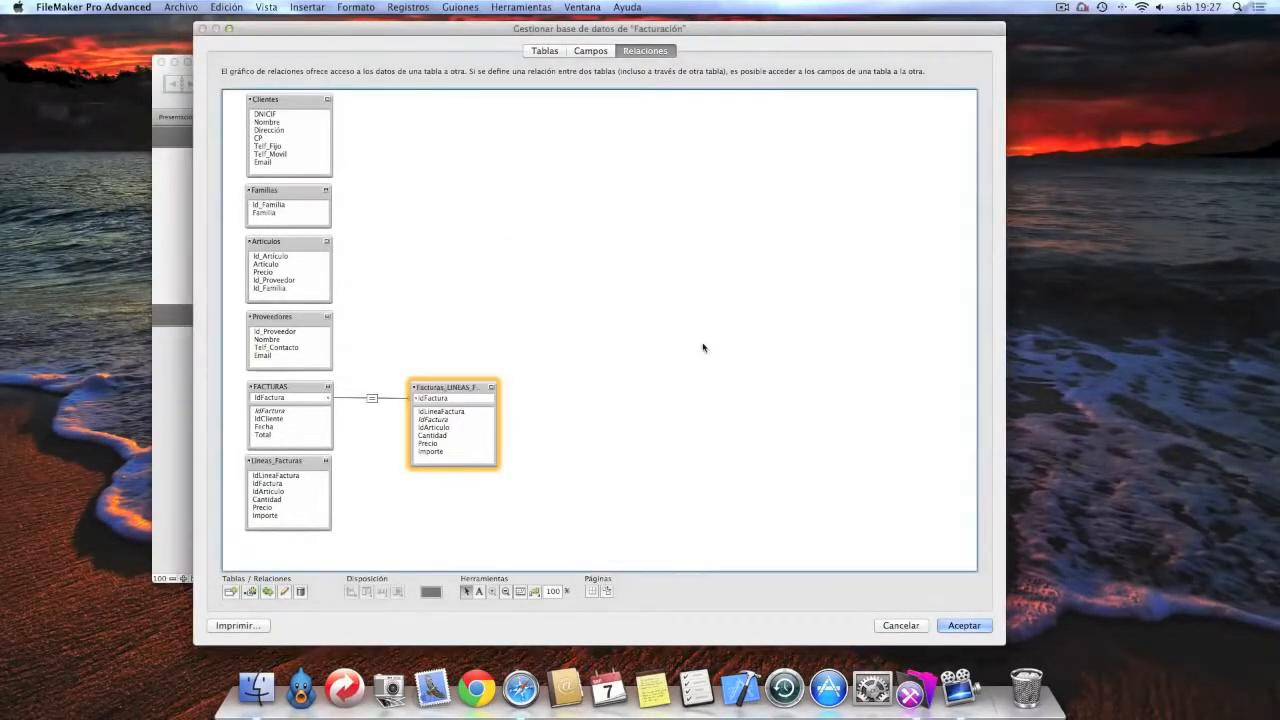
{"action": "left_click_drag", "start_coordinate": [495, 424], "coordinate": [525, 424]}
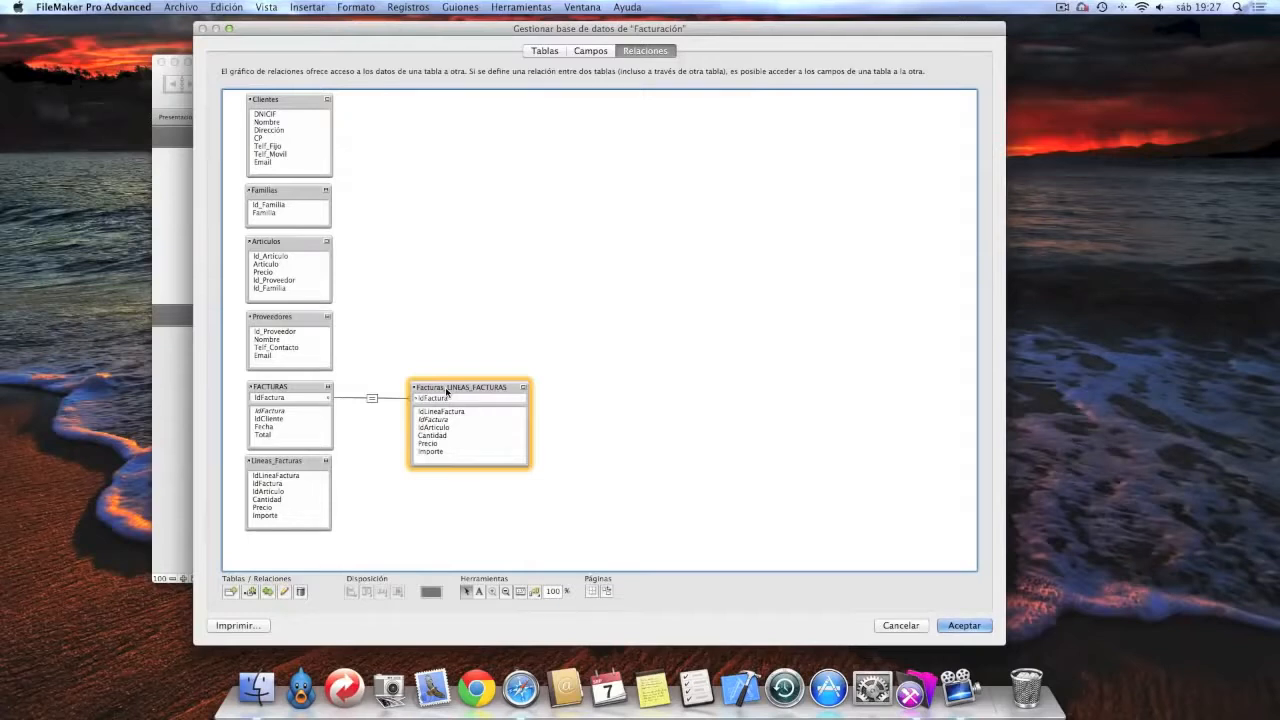
Duplicate the FACTURAS table occurrence and place the copy beside the Clientes occurrence.
{"action": "left_click", "coordinate": [458, 349]}
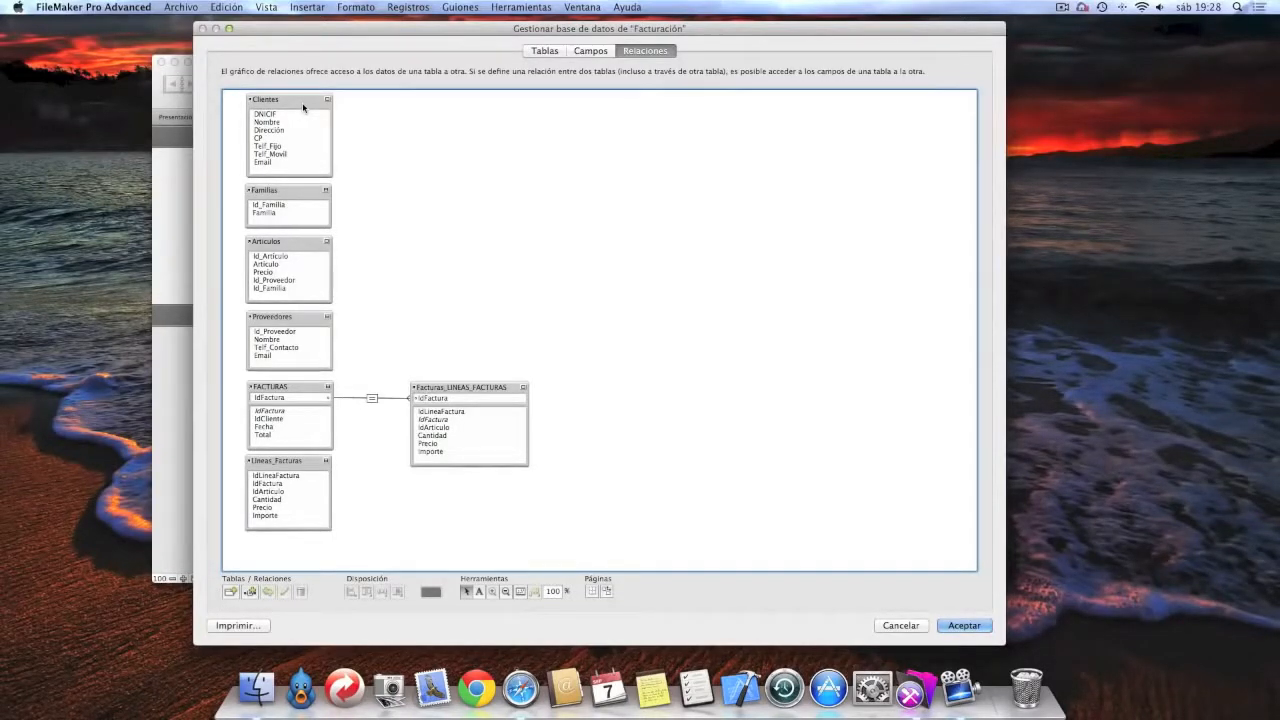
{"action": "left_click", "coordinate": [284, 391]}
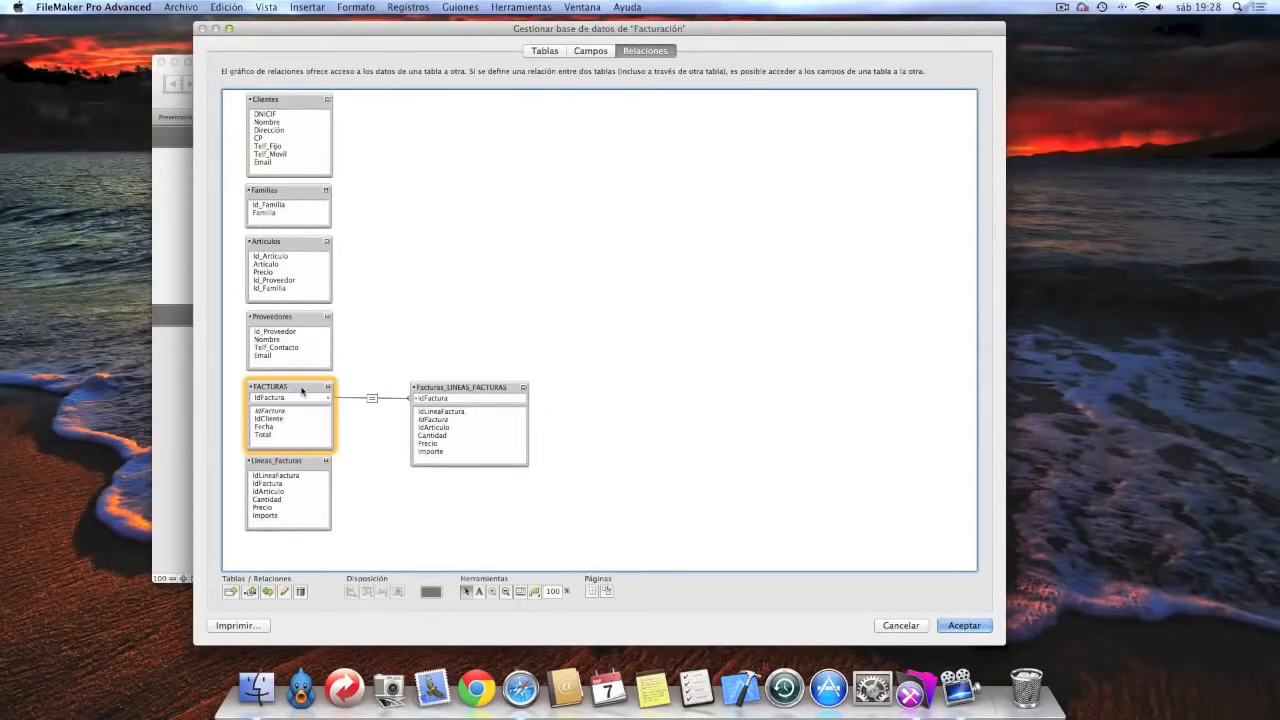
{"action": "left_click", "coordinate": [268, 592]}
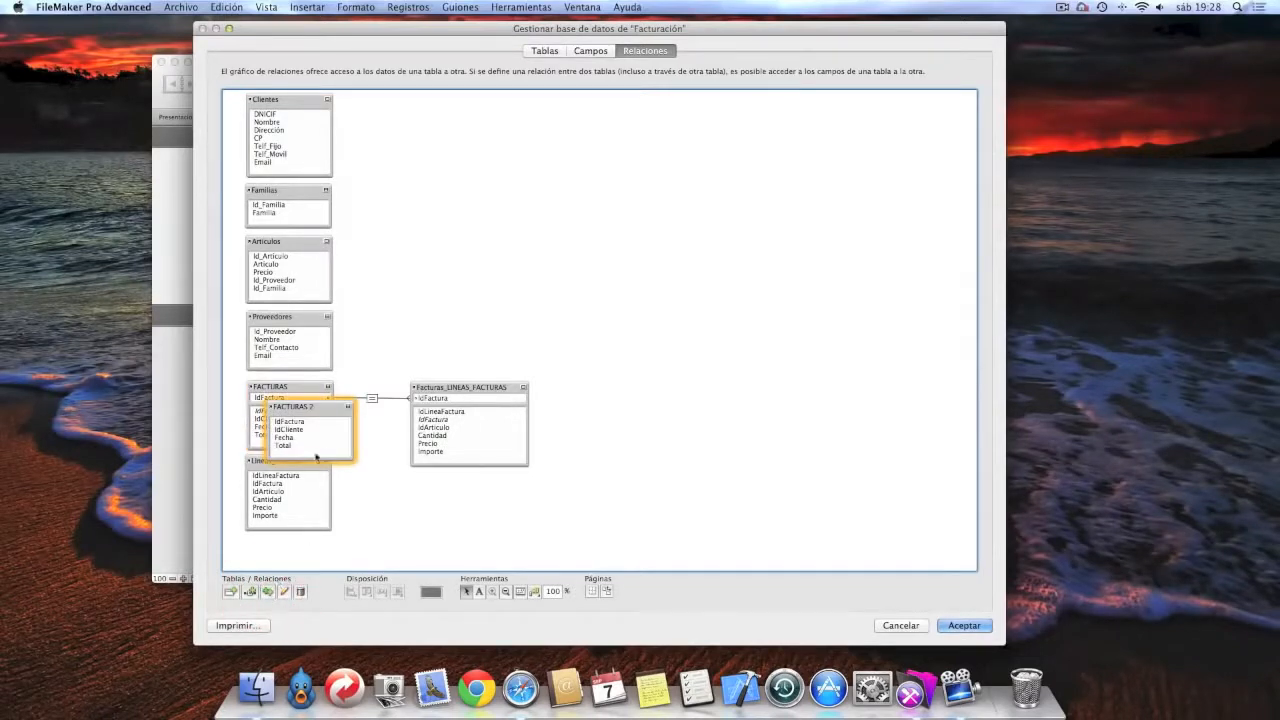
{"action": "left_click_drag", "start_coordinate": [334, 406], "coordinate": [432, 106]}
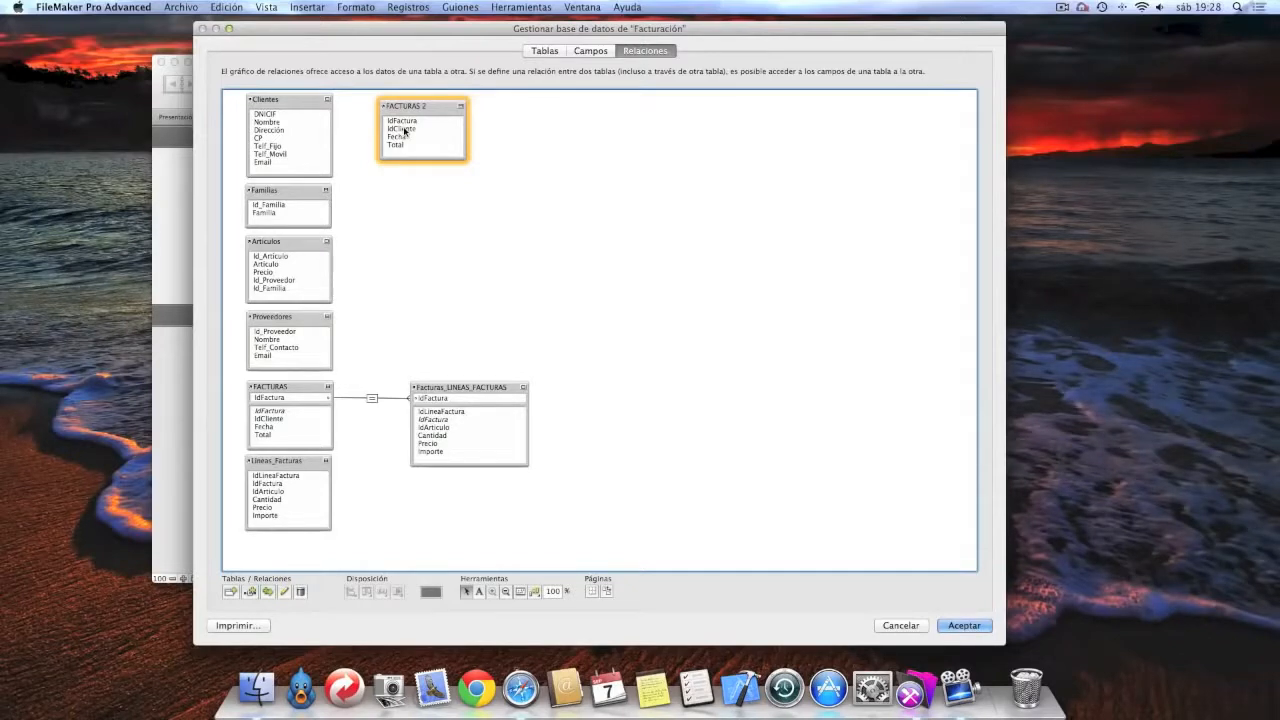
Relate IdCliente of the FACTURAS copy to DNICIF in Clientes and align the copy with Clientes.
{"action": "left_click_drag", "start_coordinate": [404, 131], "coordinate": [326, 116]}
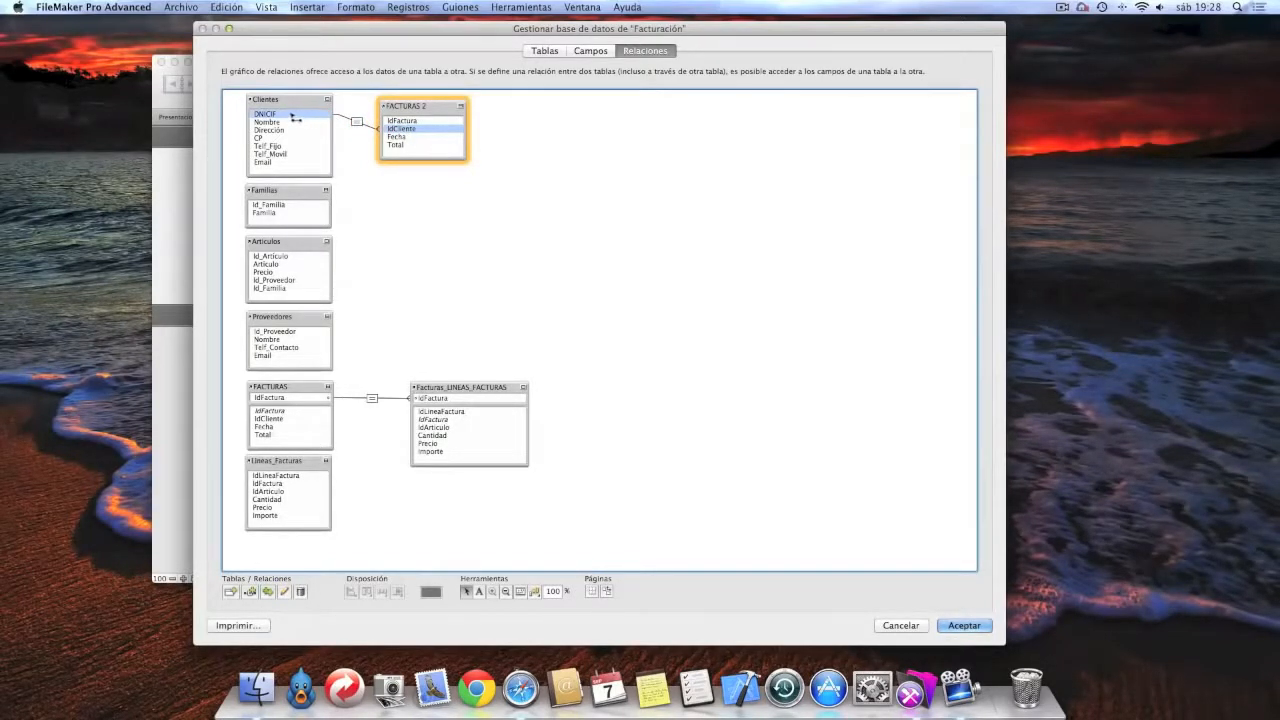
{"action": "left_click_drag", "start_coordinate": [293, 117], "coordinate": [294, 117]}
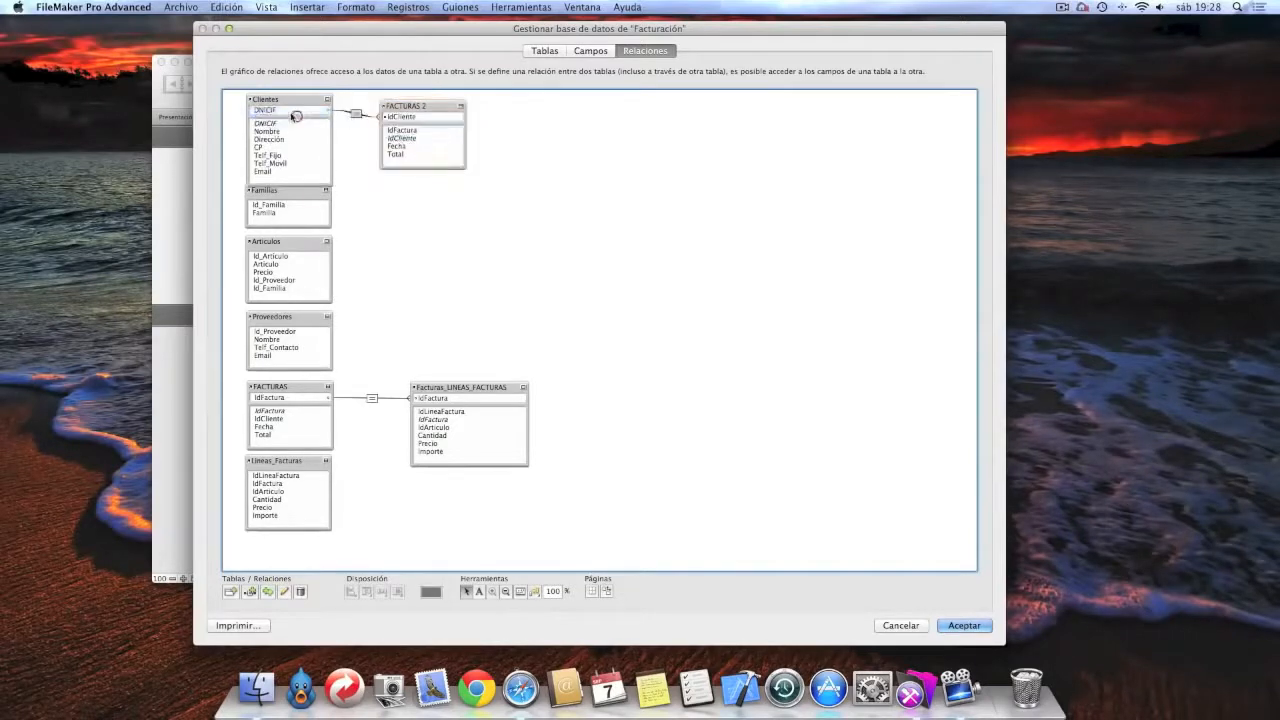
{"action": "left_click_drag", "start_coordinate": [419, 106], "coordinate": [451, 100]}
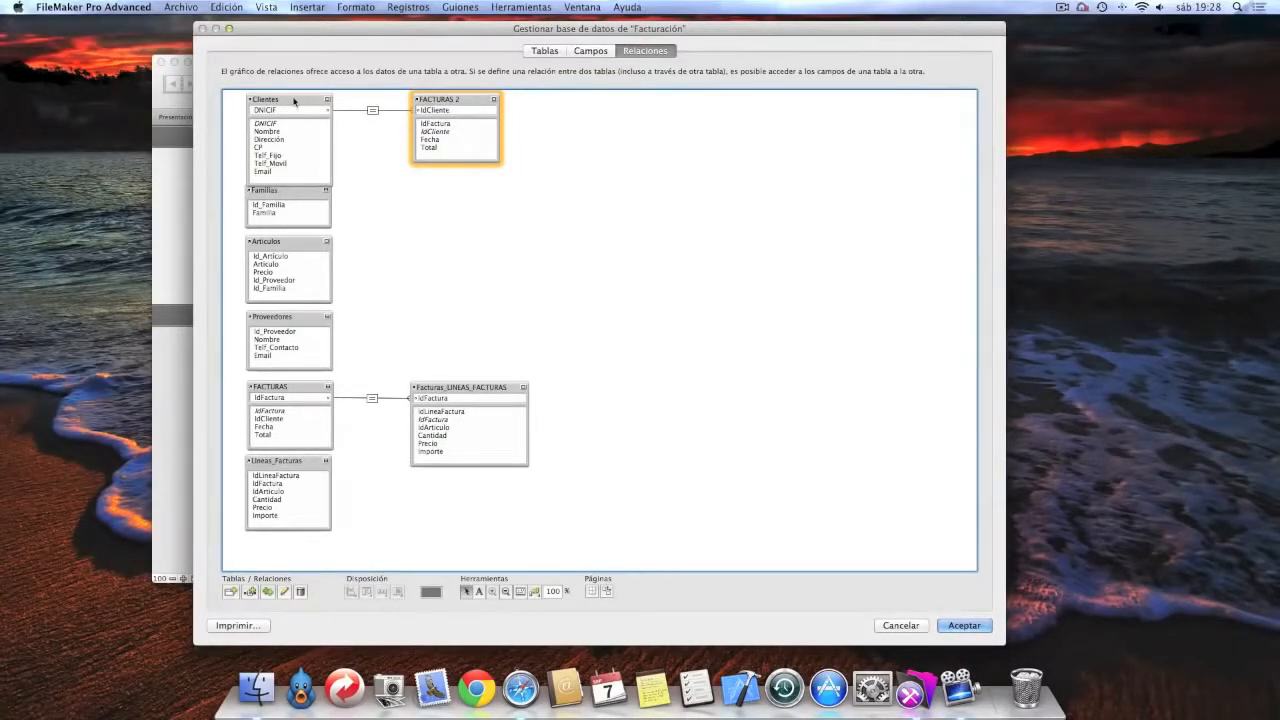
Rename the Clientes table occurrence as CLIENTES in the relationships graph.
{"action": "double_click", "coordinate": [295, 104]}
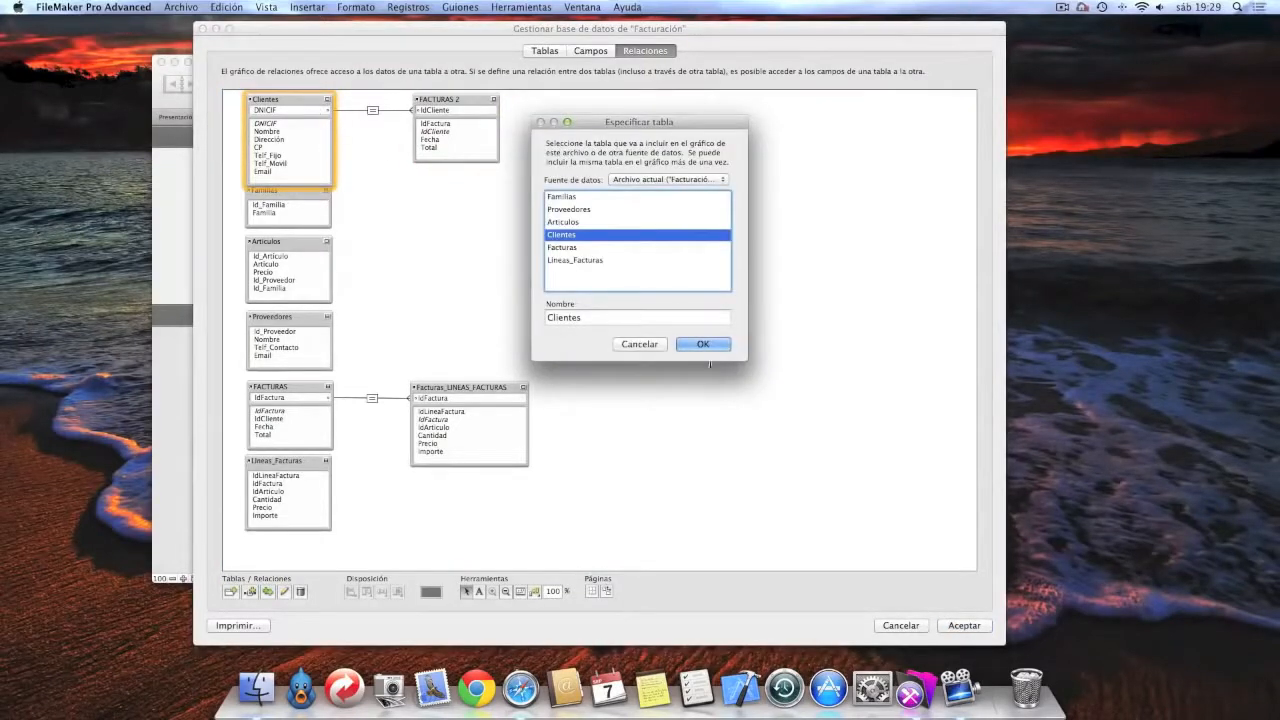
{"action": "key", "text": "Tab"}
{"action": "type", "text": "CLIENTES"}
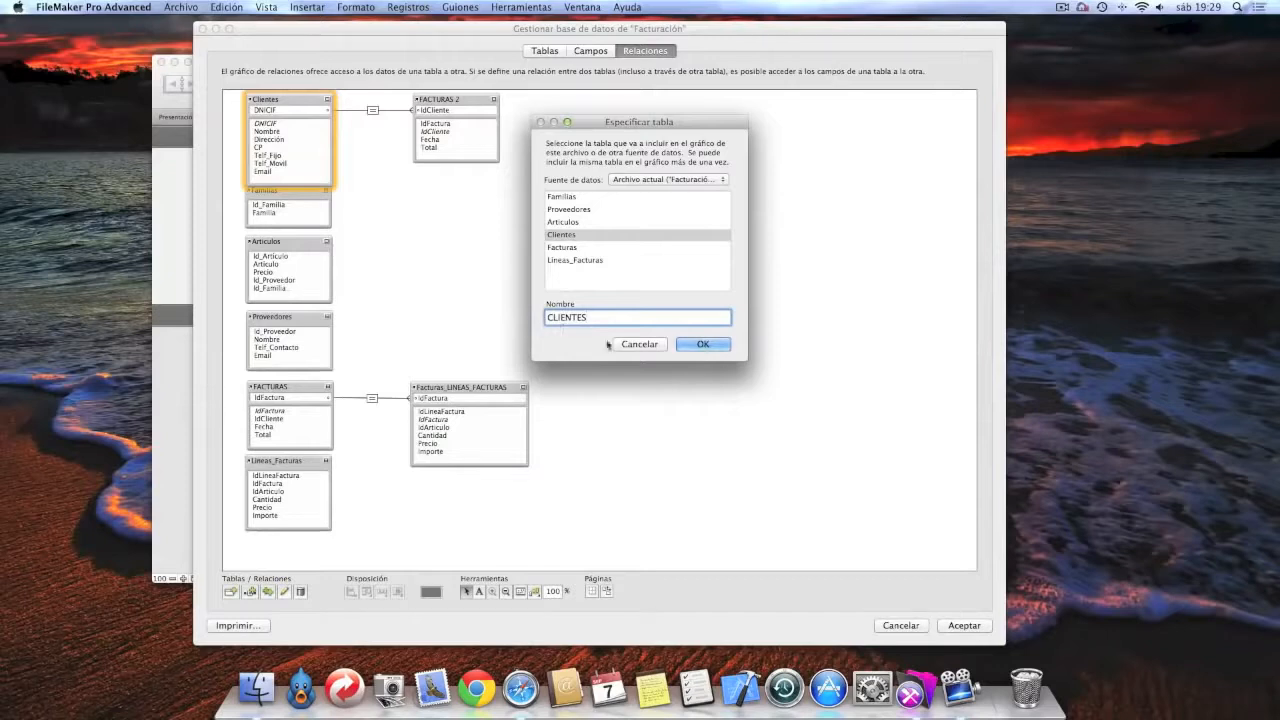
{"action": "left_click", "coordinate": [718, 349]}
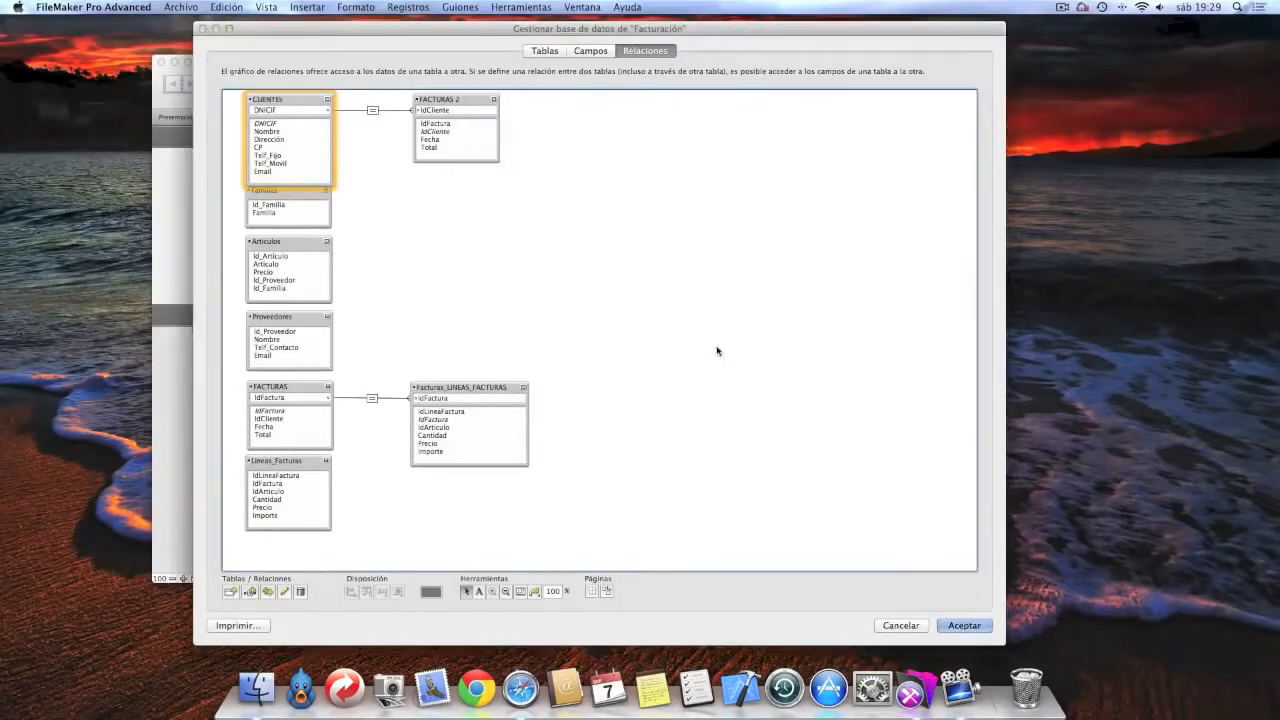
Rename the FACTURAS copy related to CLIENTES as Clientes_FACTURAS and shift its box slightly down.
{"action": "double_click", "coordinate": [440, 105]}
{"action": "left_click_drag", "start_coordinate": [598, 316], "coordinate": [549, 314]}
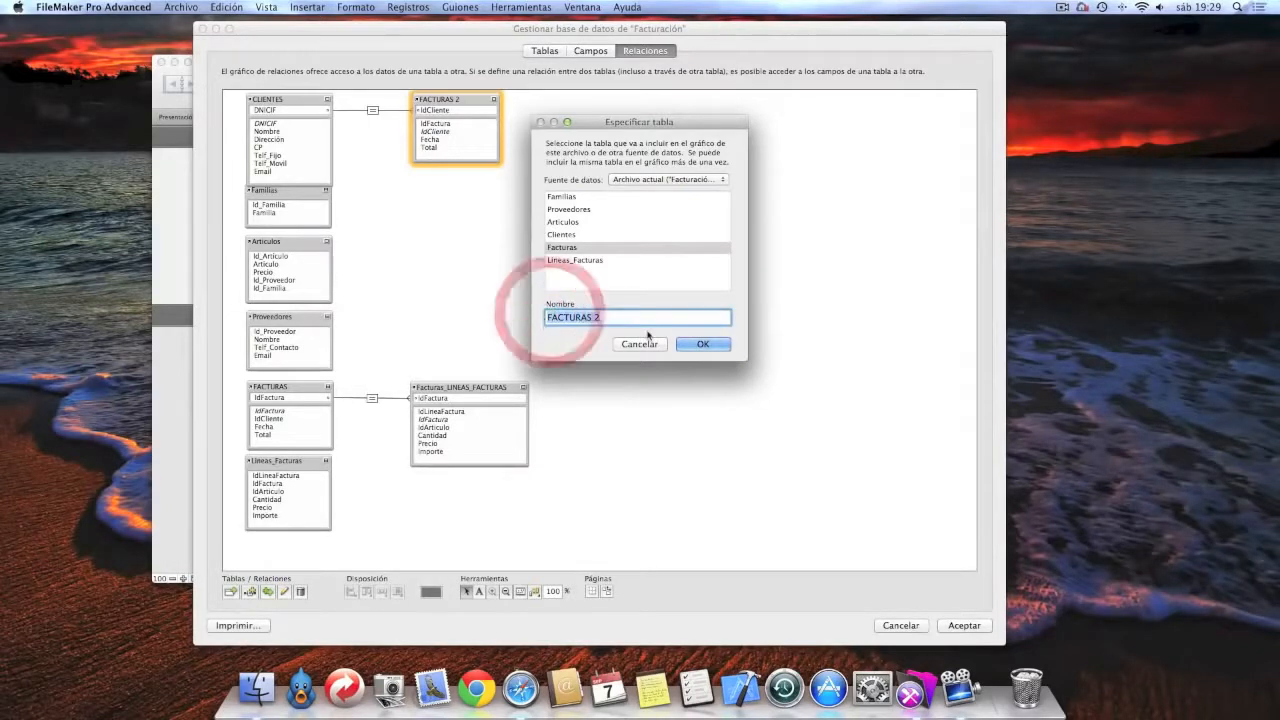
{"action": "type", "text": "Clientes"}
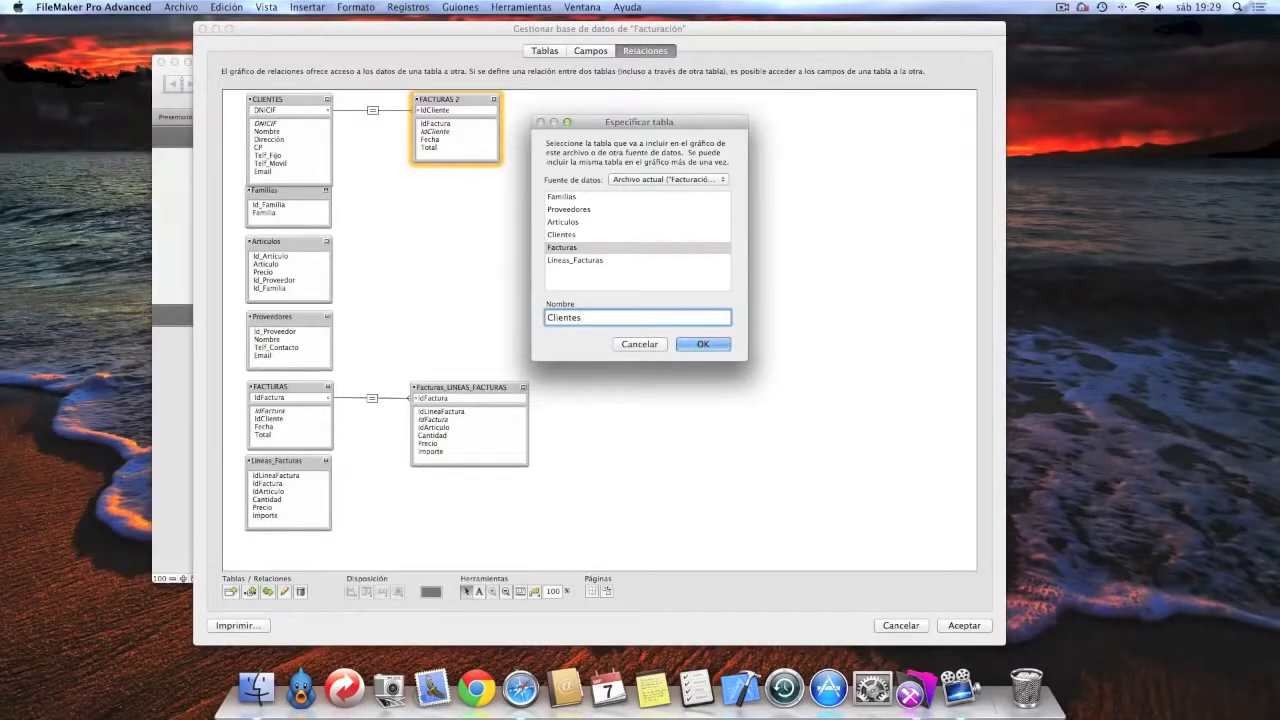
{"action": "type", "text": "_FACTURAS"}
{"action": "left_click", "coordinate": [703, 344]}
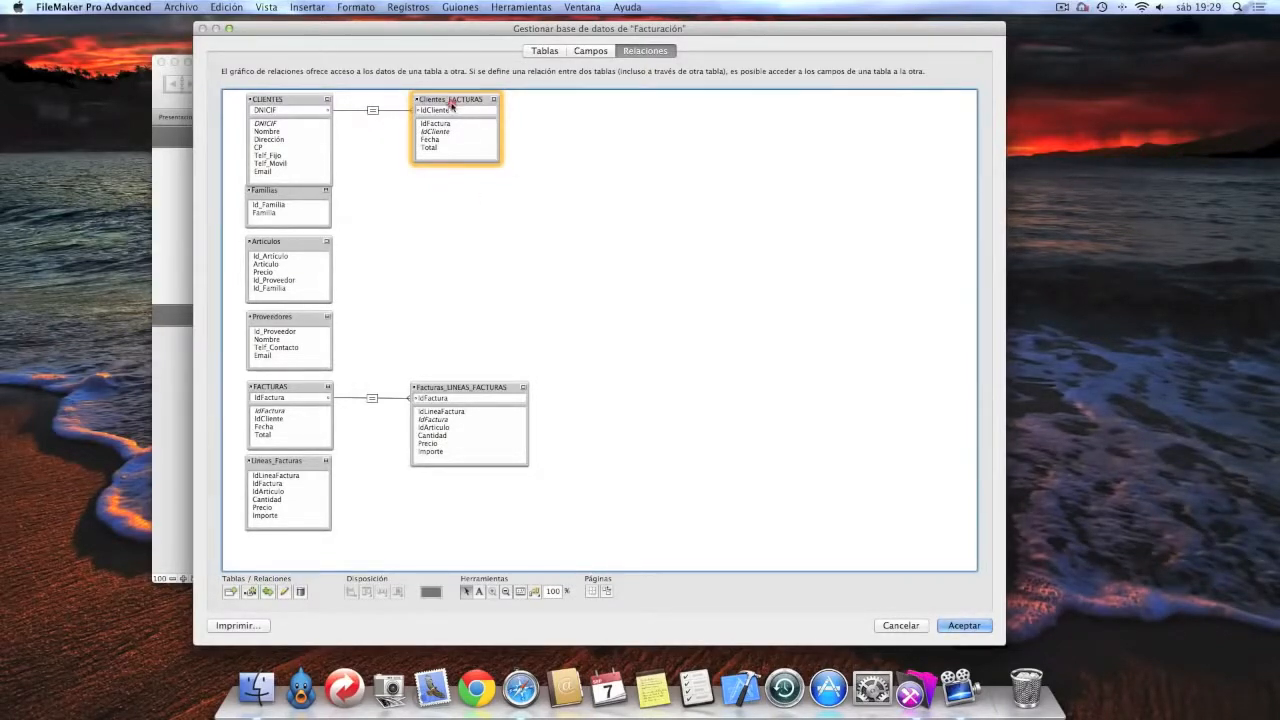
{"action": "left_click_drag", "start_coordinate": [452, 107], "coordinate": [455, 112]}
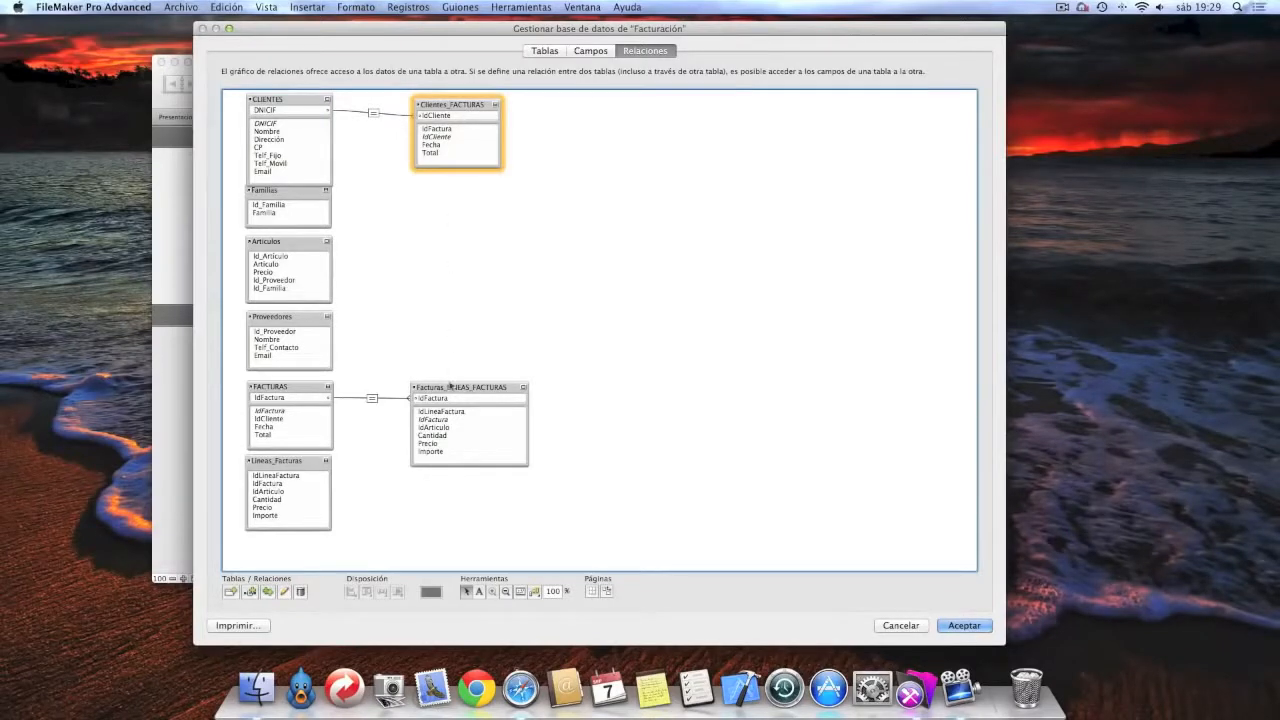
Duplicate the Facturas_LINEAS_FACTURAS occurrence and place the copy beside Clientes_FACTURAS.
{"action": "left_click", "coordinate": [465, 430]}
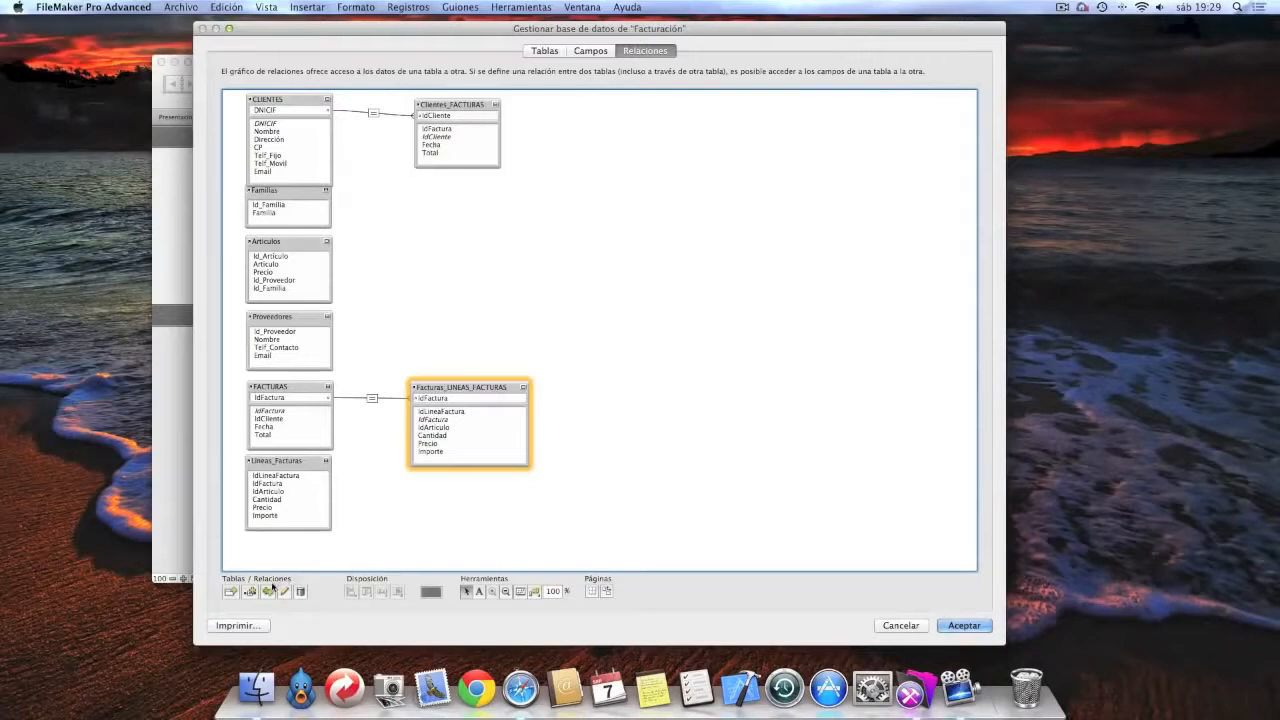
{"action": "left_click", "coordinate": [267, 591]}
{"action": "left_click_drag", "start_coordinate": [484, 408], "coordinate": [611, 107]}
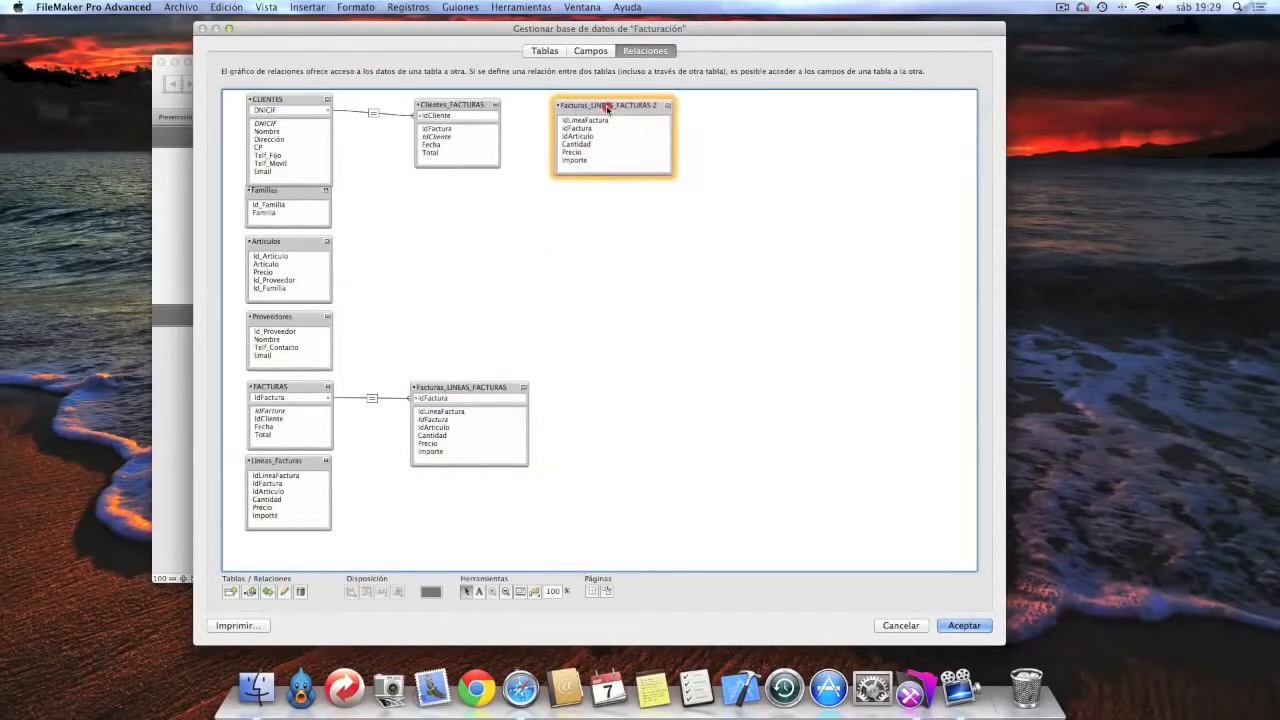
Rename the Facturas_LINEAS_FACTURAS copy as Clientes_ClientesFacturas_LINEAS_FACTURAS and widen its box to fit the full name.
{"action": "double_click", "coordinate": [615, 107]}
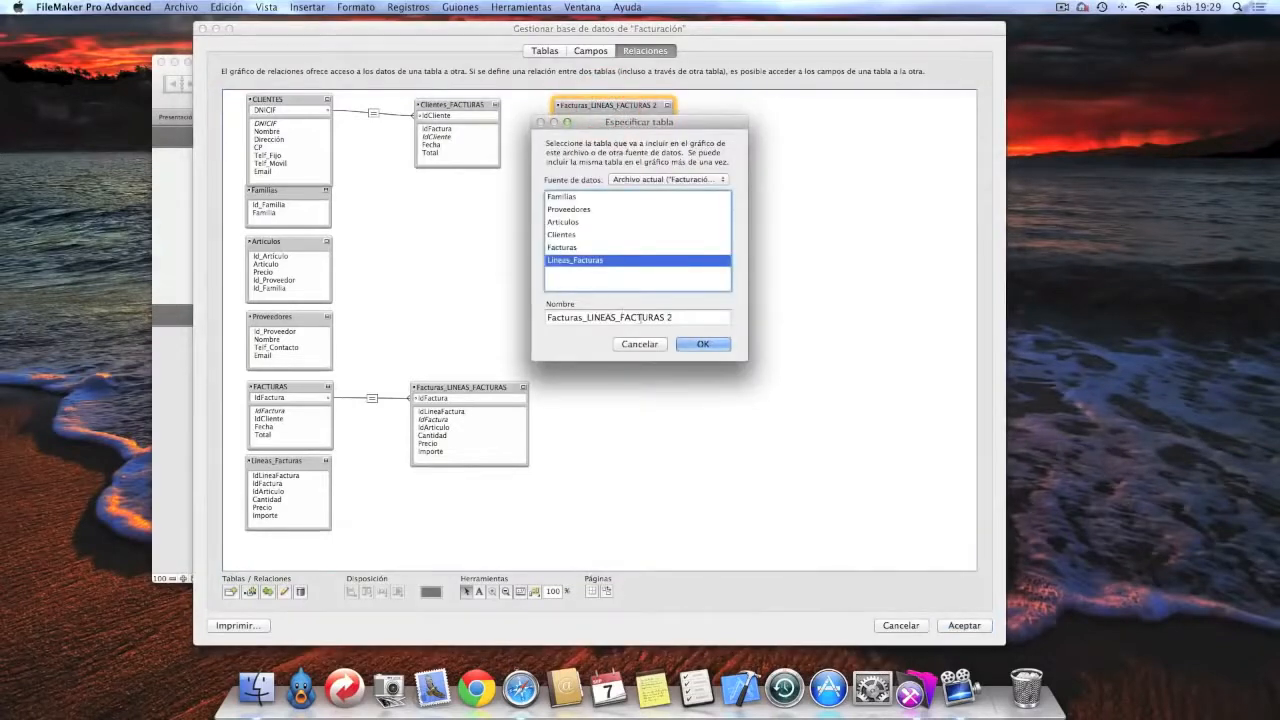
{"action": "triple_click", "coordinate": [549, 316]}
{"action": "triple_click", "coordinate": [541, 317]}
{"action": "type", "text": "Cliente"}
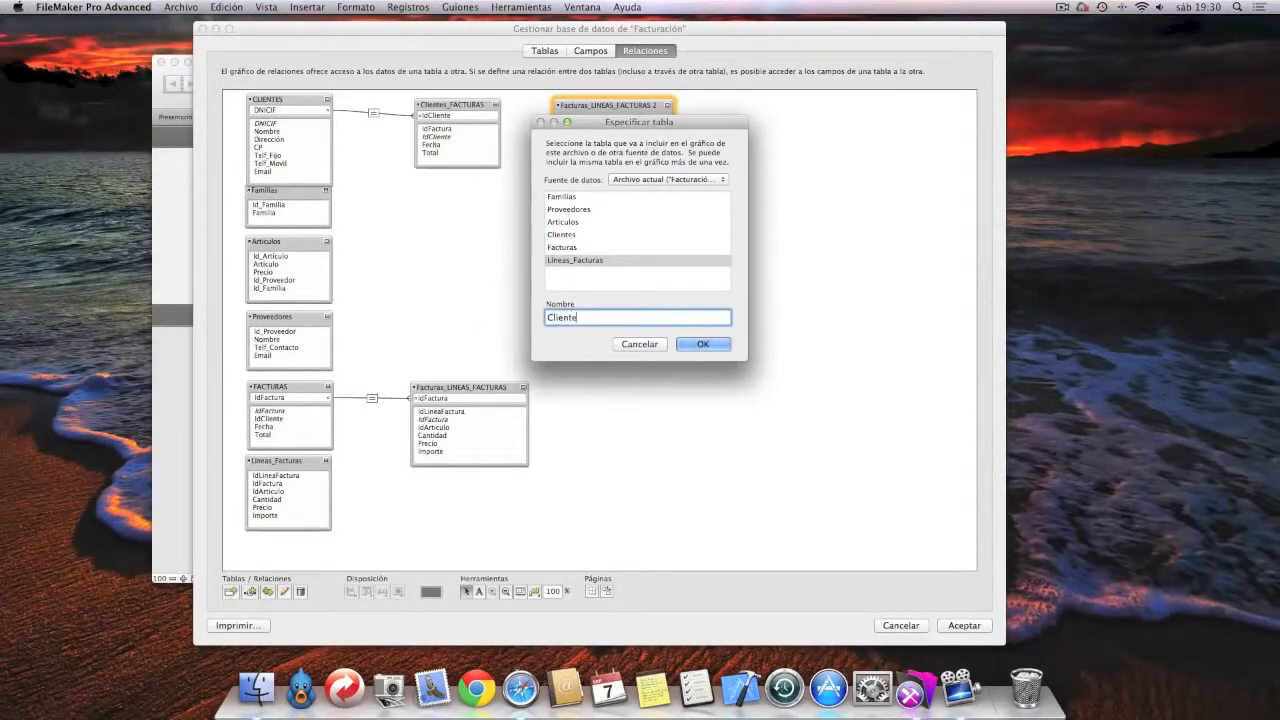
{"action": "type", "text": "s_ClientesFacturas_"}
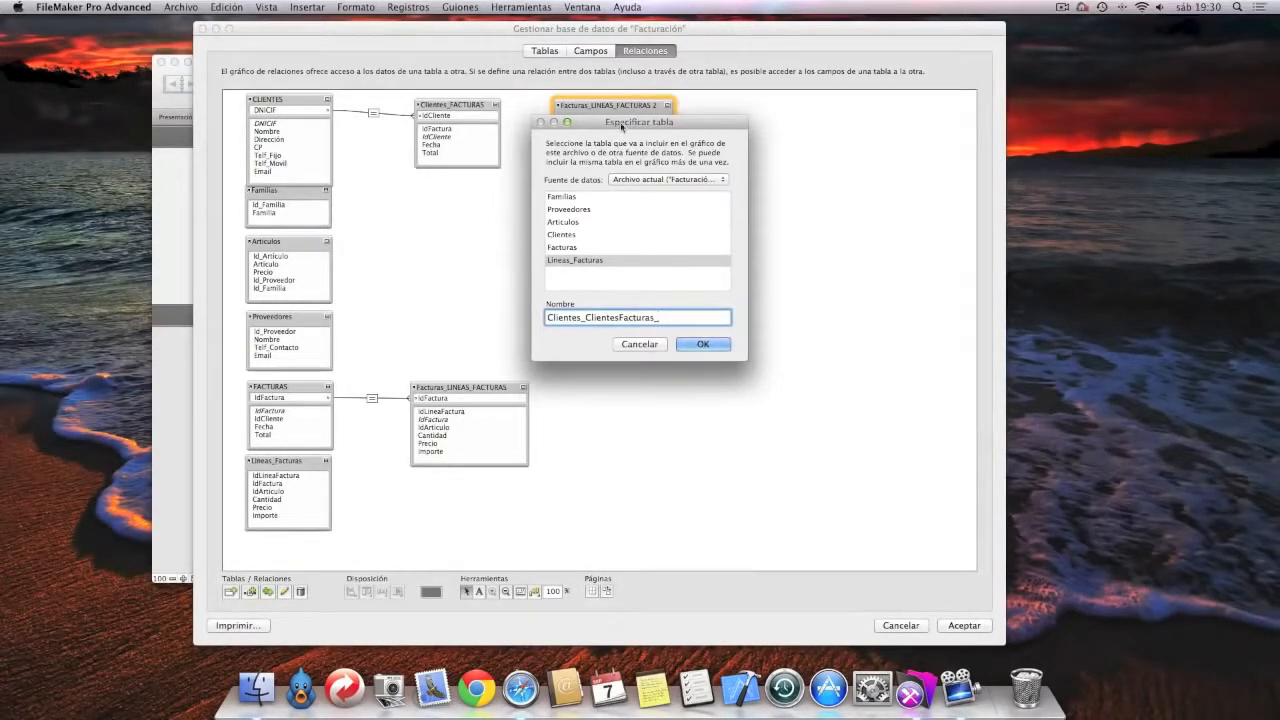
{"action": "left_click_drag", "start_coordinate": [622, 124], "coordinate": [660, 192]}
{"action": "type", "text": "LINEAS"}
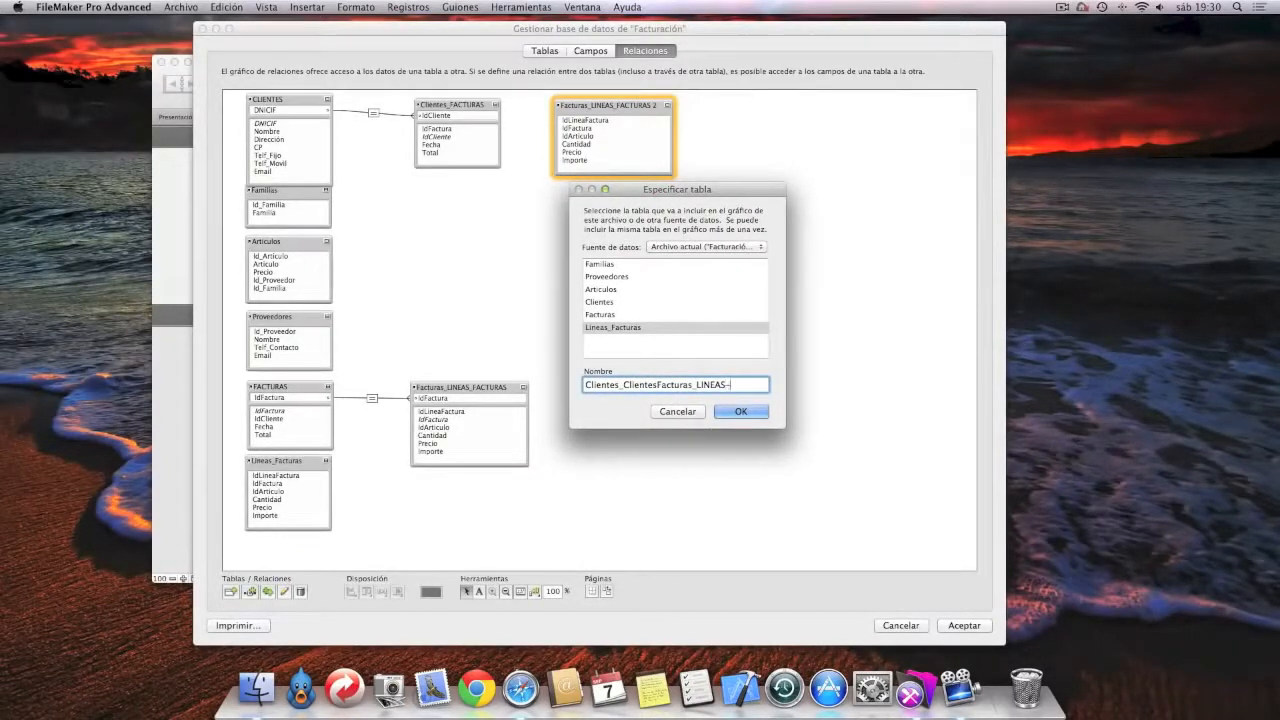
{"action": "type", "text": "_FACTURAS"}
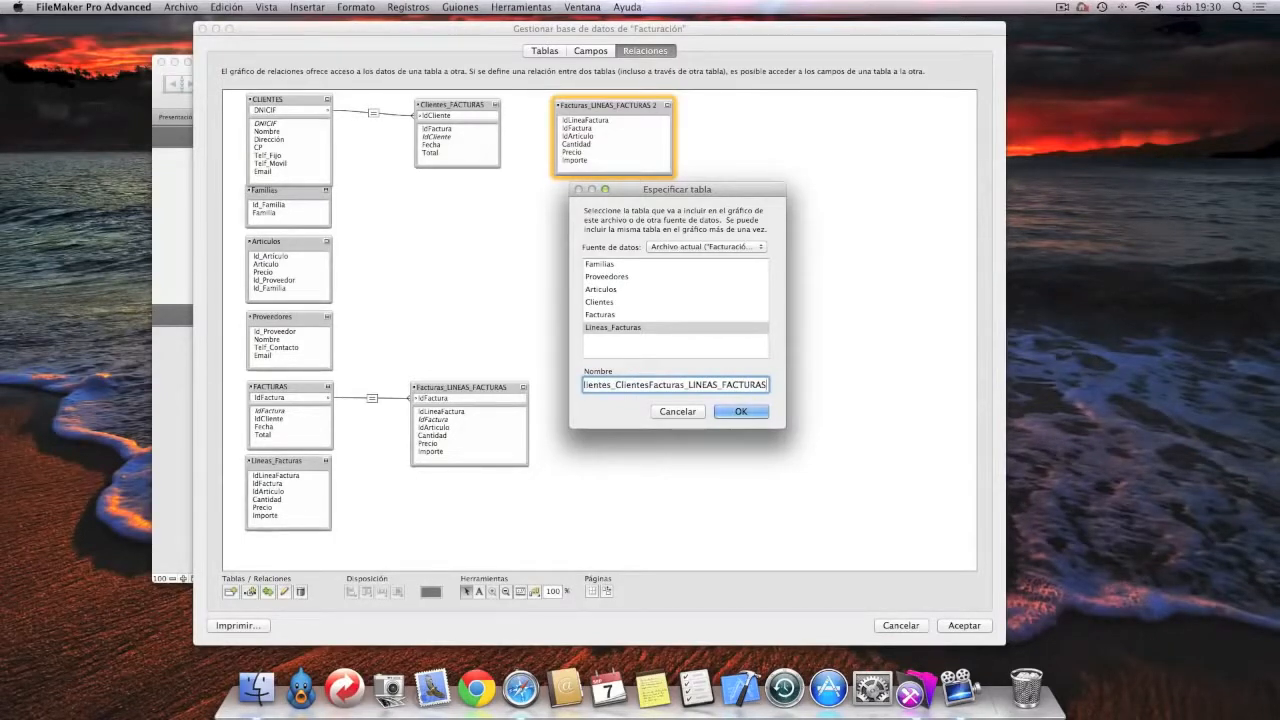
{"action": "left_click", "coordinate": [731, 412]}
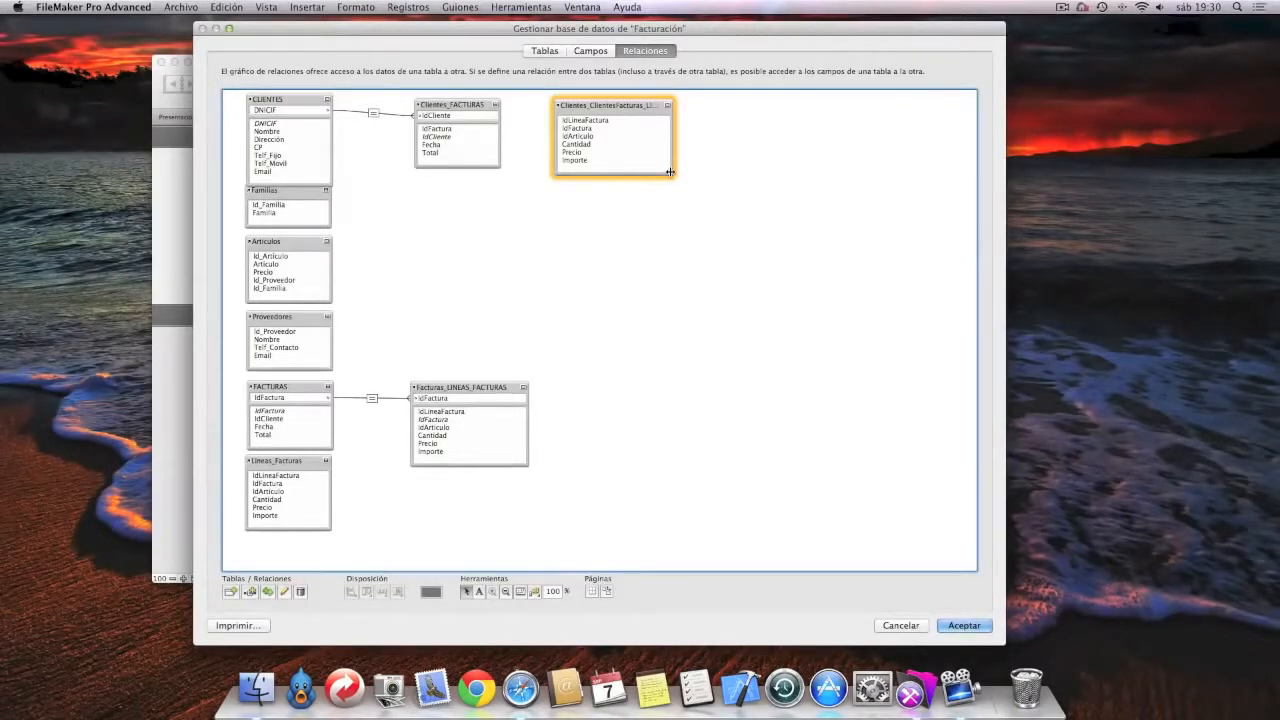
{"action": "left_click_drag", "start_coordinate": [671, 174], "coordinate": [738, 182]}
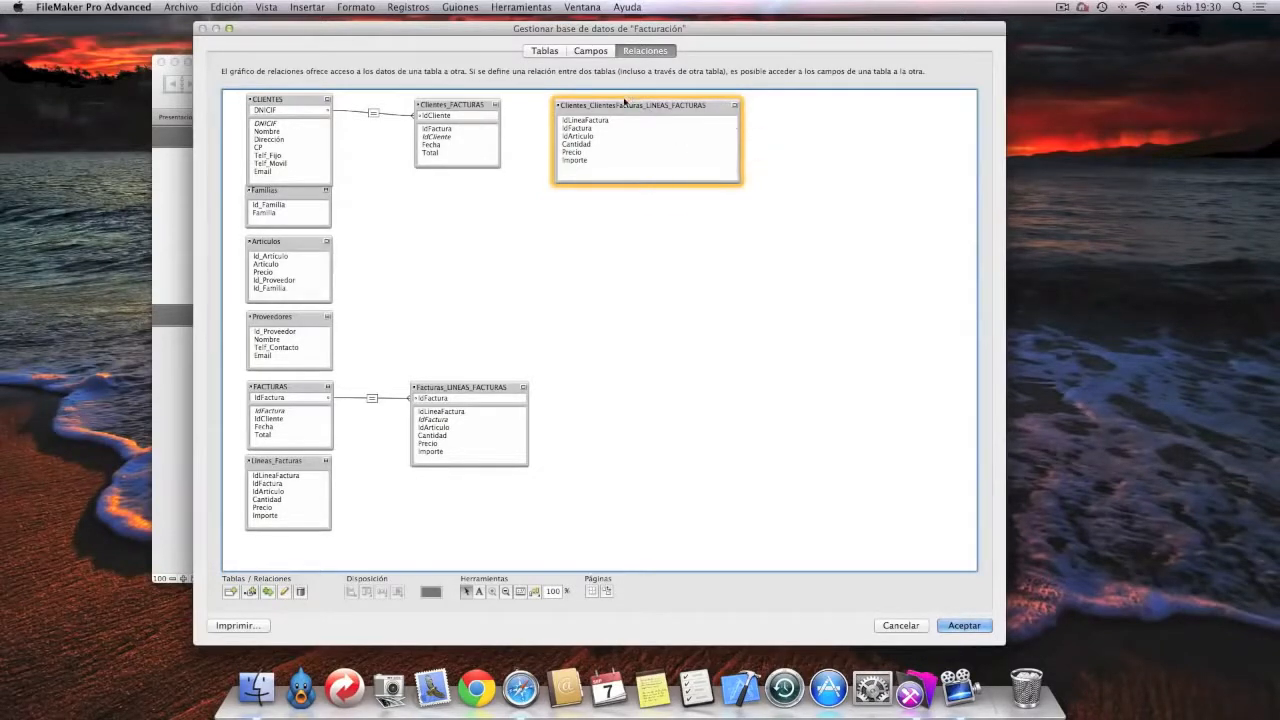
Relate IdFactura of Clientes_ClientesFacturas_LINEAS_FACTURAS to IdFactura in Clientes_FACTURAS.
{"action": "left_click_drag", "start_coordinate": [621, 106], "coordinate": [625, 107]}
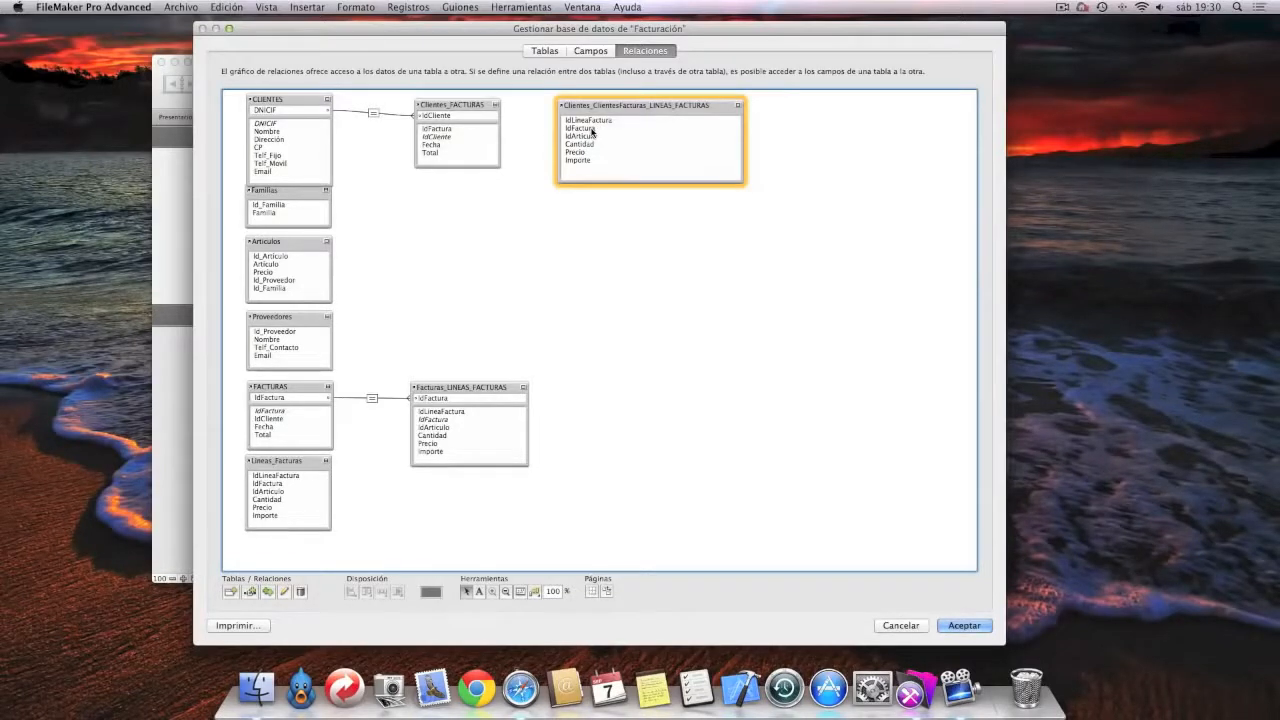
{"action": "left_click_drag", "start_coordinate": [592, 130], "coordinate": [467, 130]}
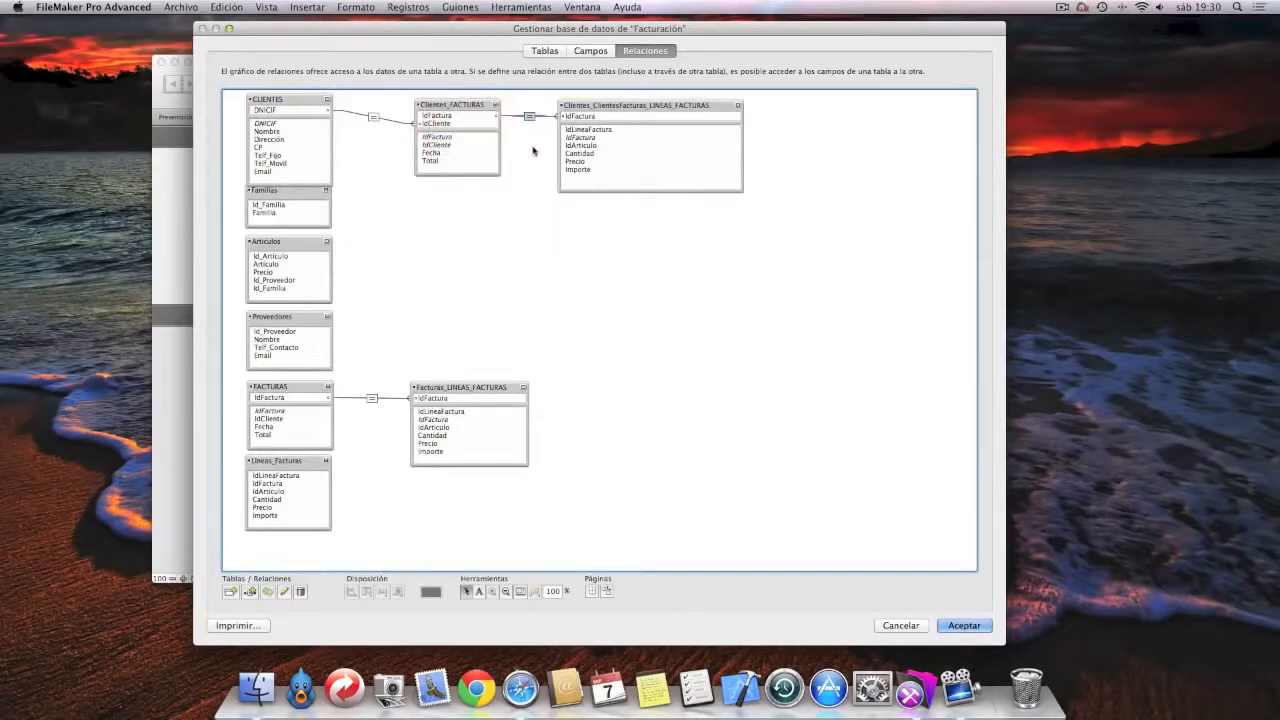